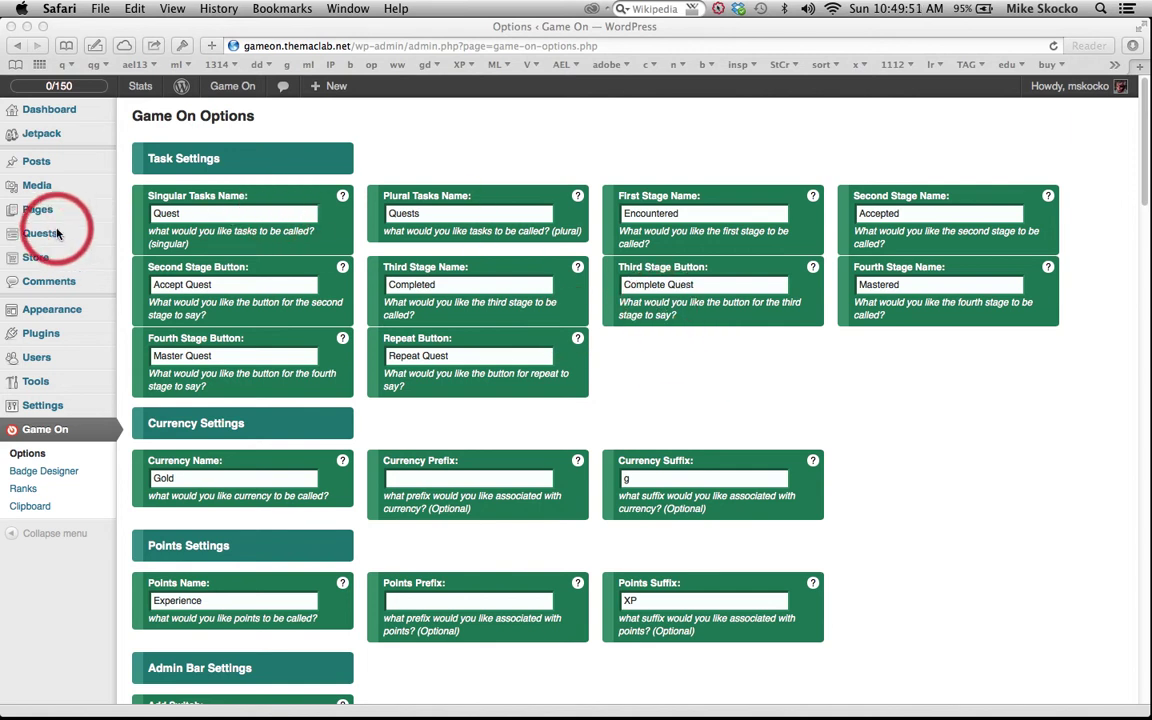
Select the plural task name 'Quests' on the Game On options page.
mouse_move(37, 241)
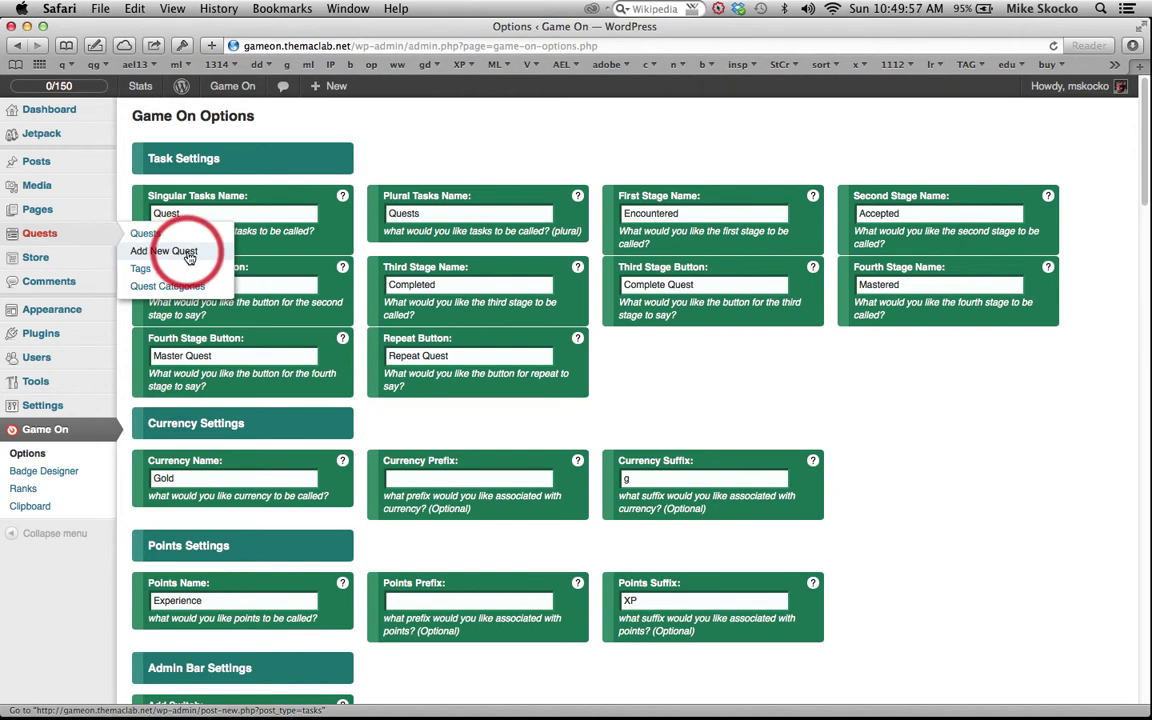
double_click(405, 213)
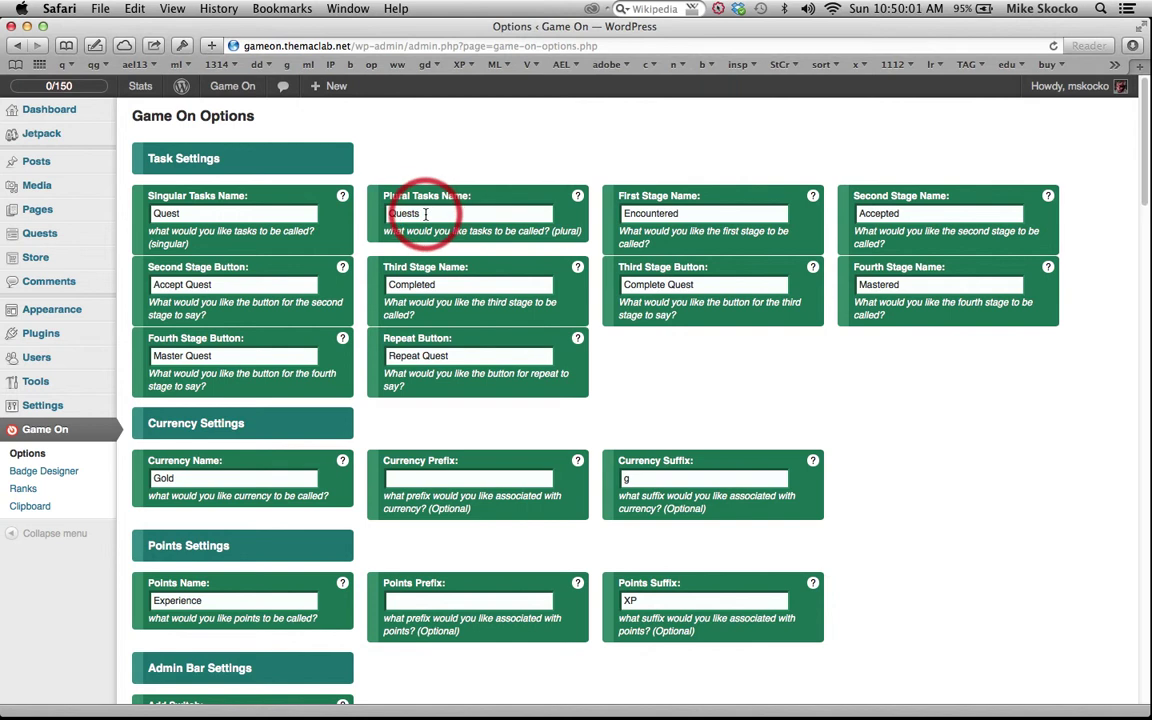
double_click(425, 213)
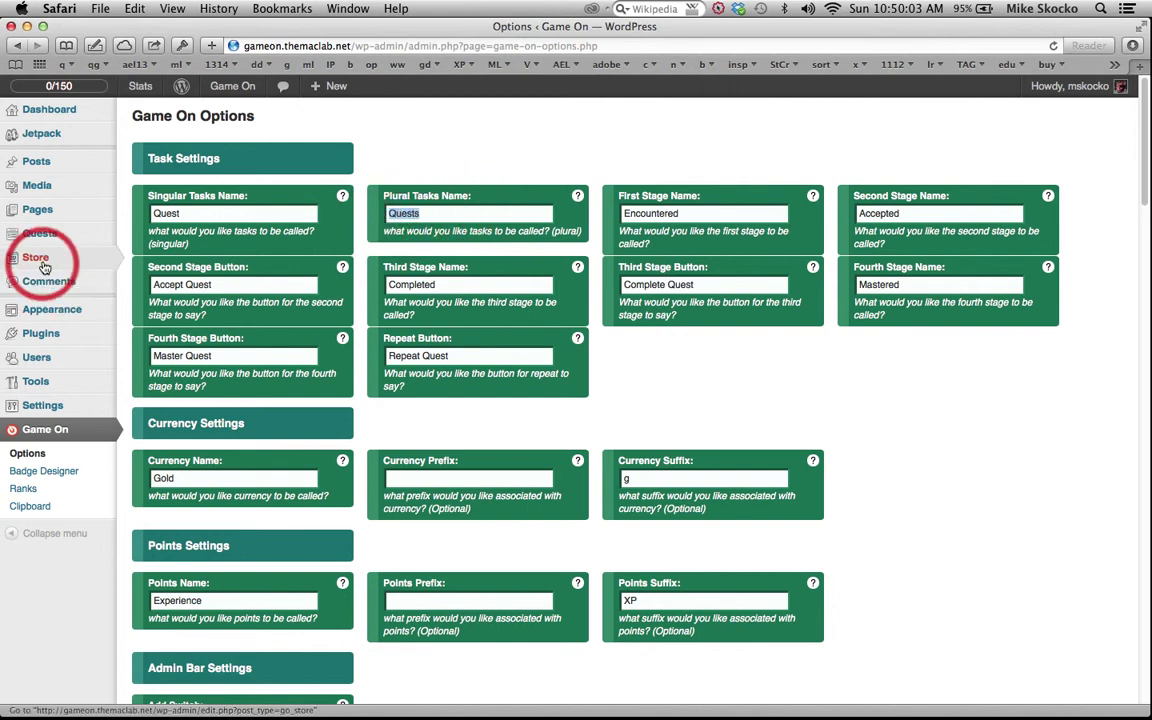
Create a quest titled 'Toss Me', select its shortcode [go_task id='6'], and keep rank Level 01.
click(190, 250)
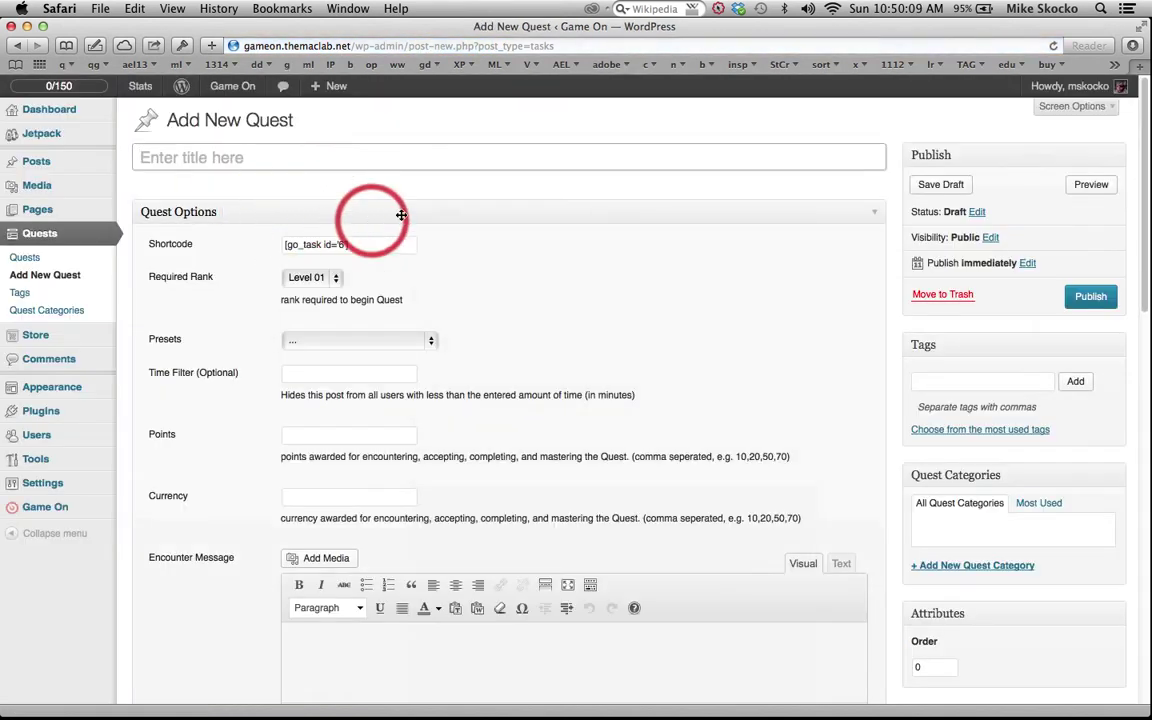
click(331, 163)
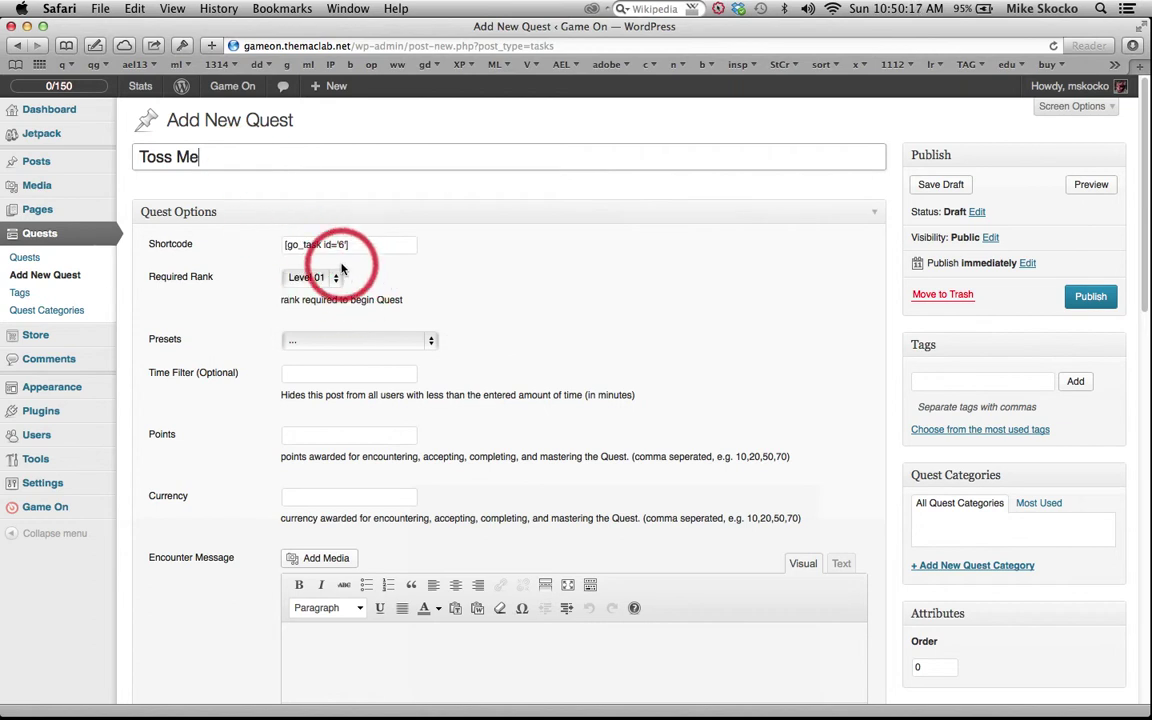
click(363, 244)
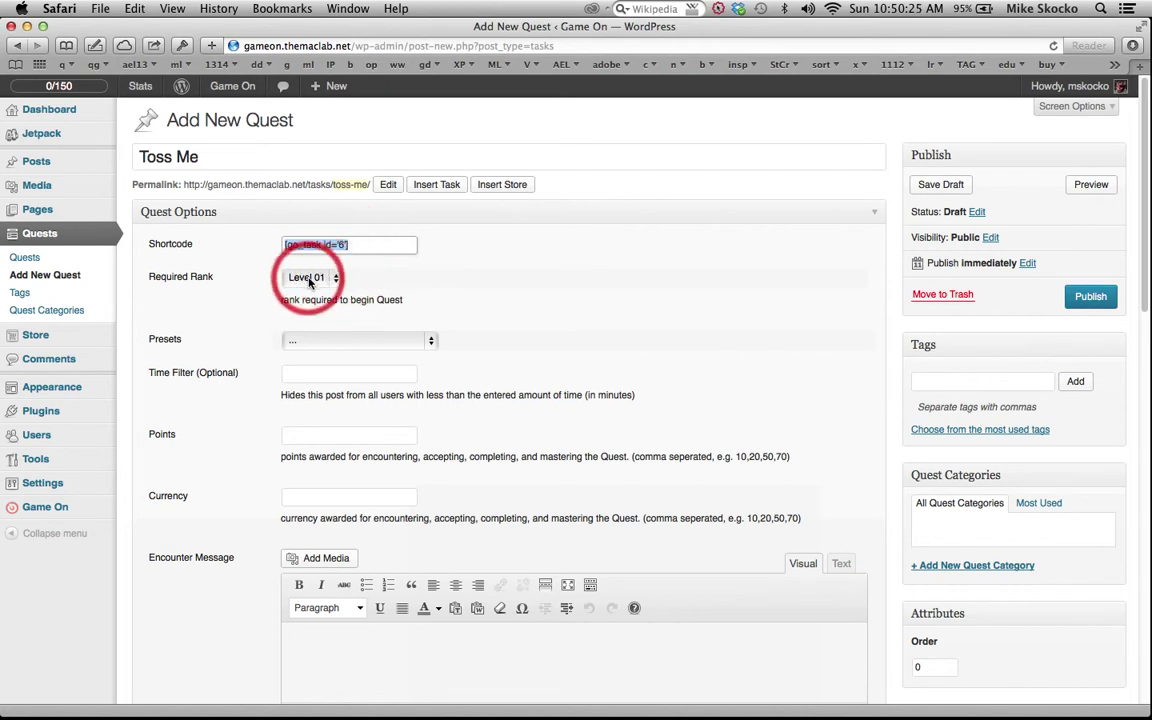
drag(323, 280, 234, 178)
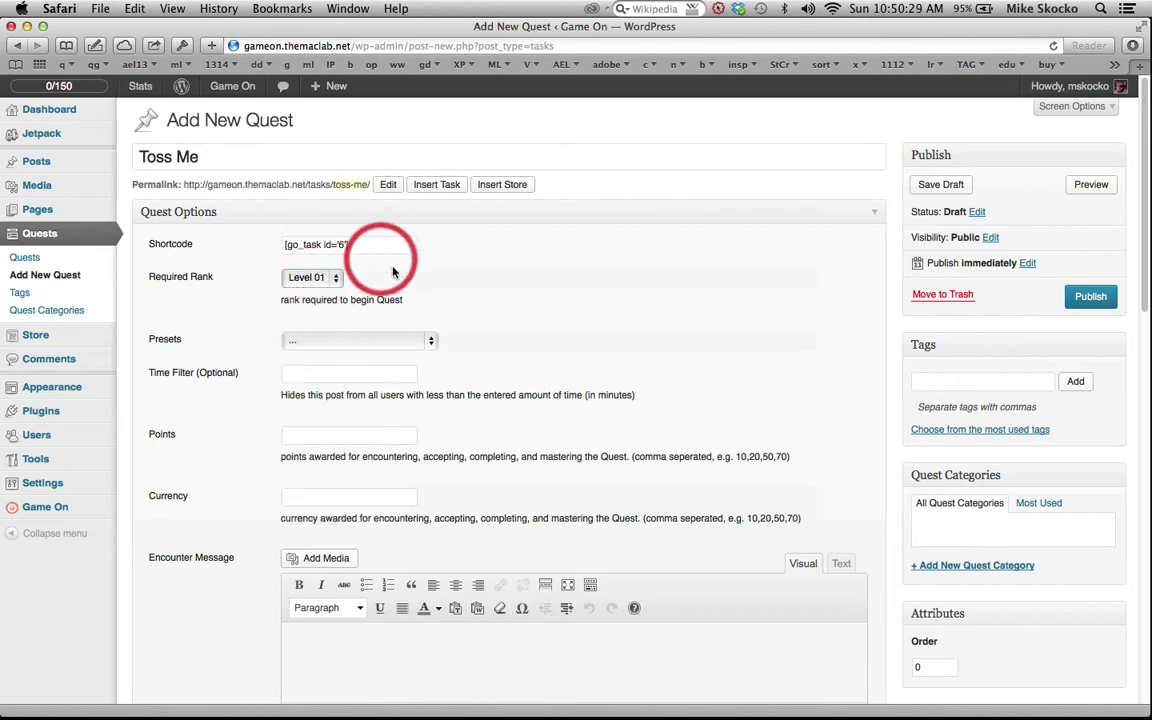
mouse_move(87, 92)
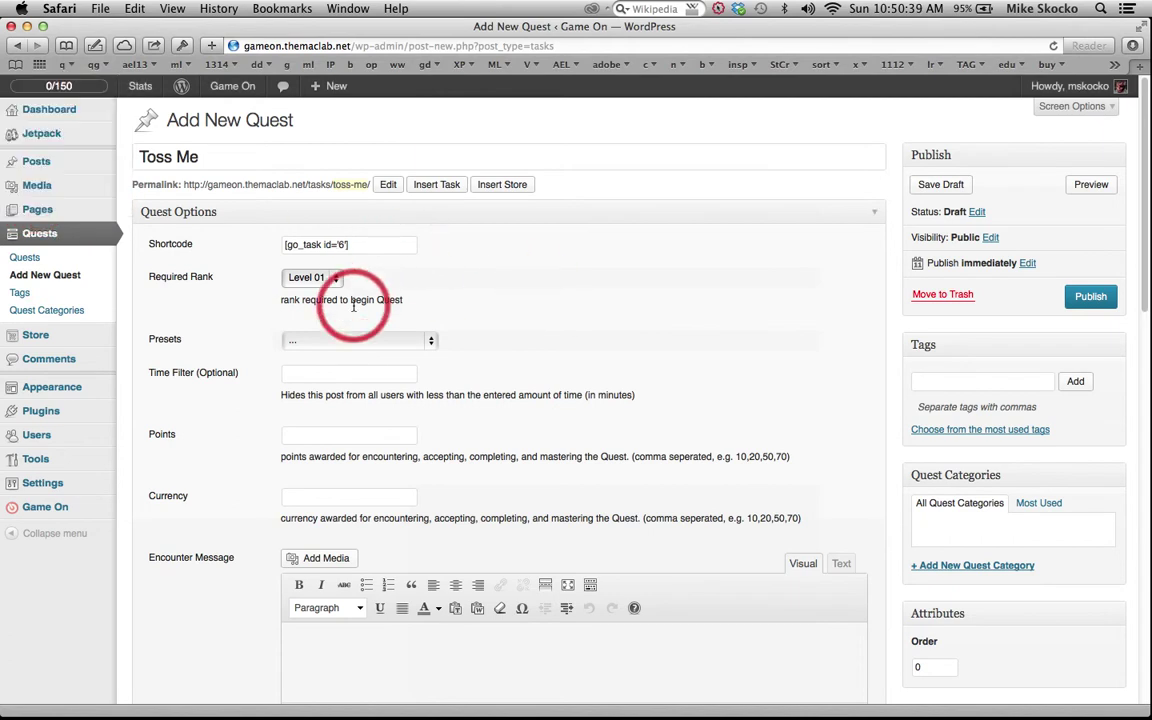
Apply the Tier 3 reward preset: points 5,5,40,120 and currency 0,0,12,36.
click(372, 341)
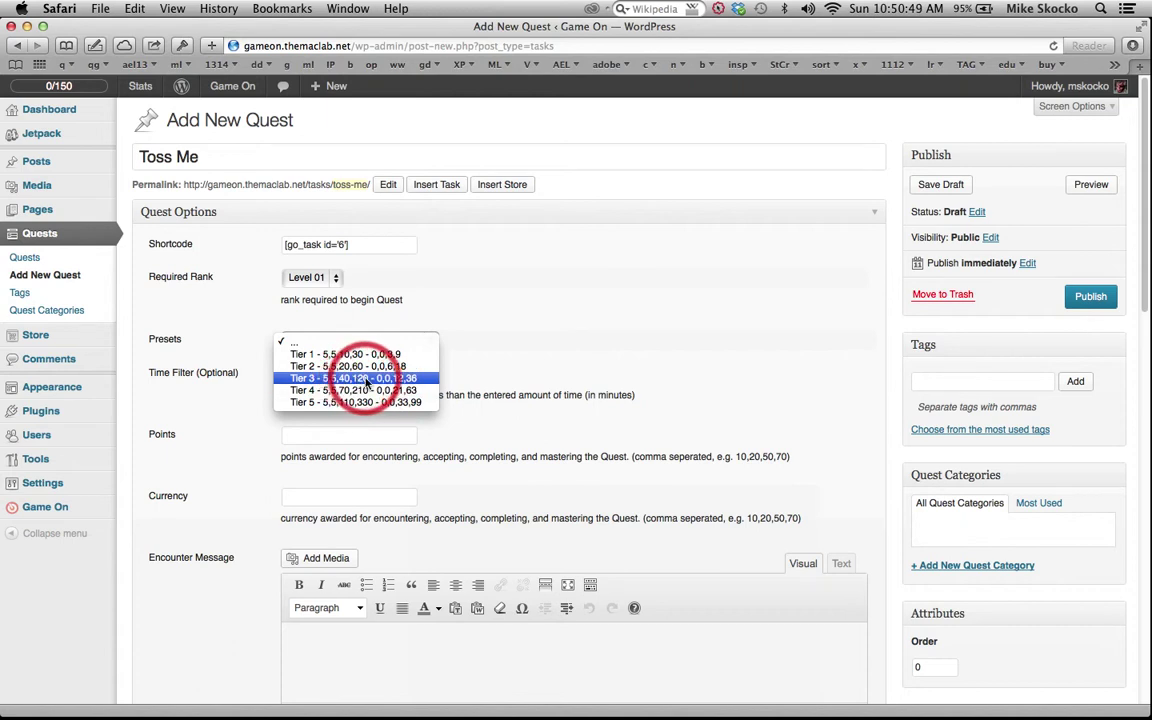
click(366, 379)
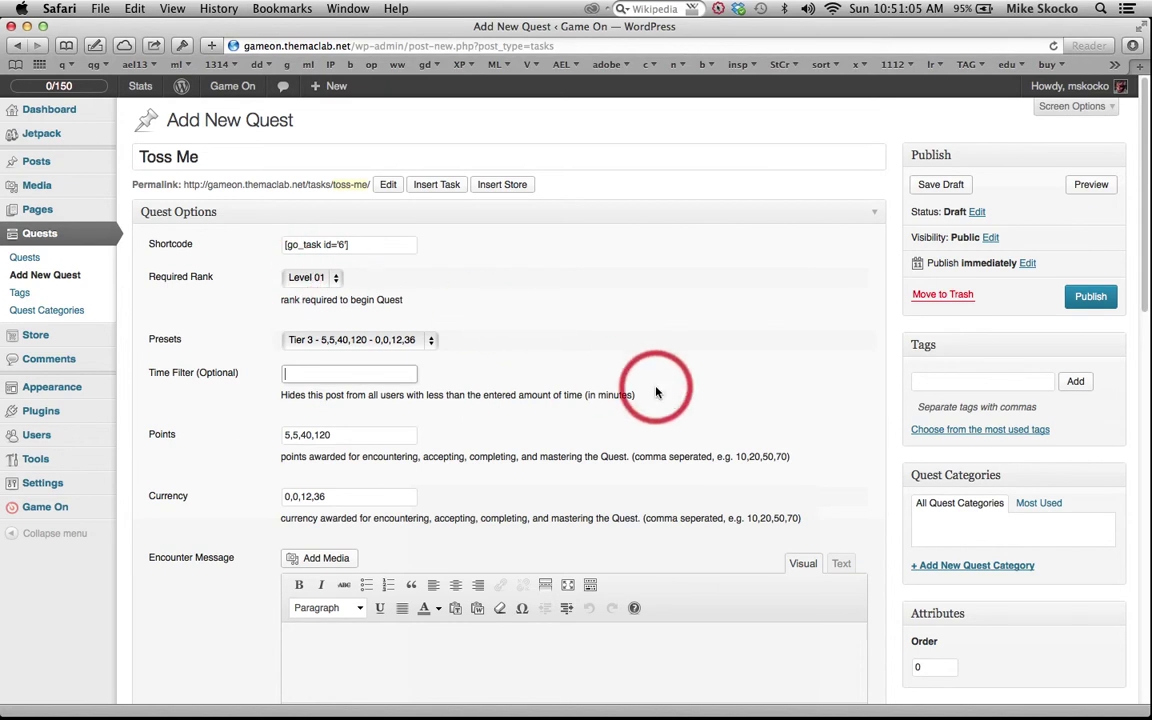
scroll(656, 390, down, 2)
scroll(600, 370, down, 3)
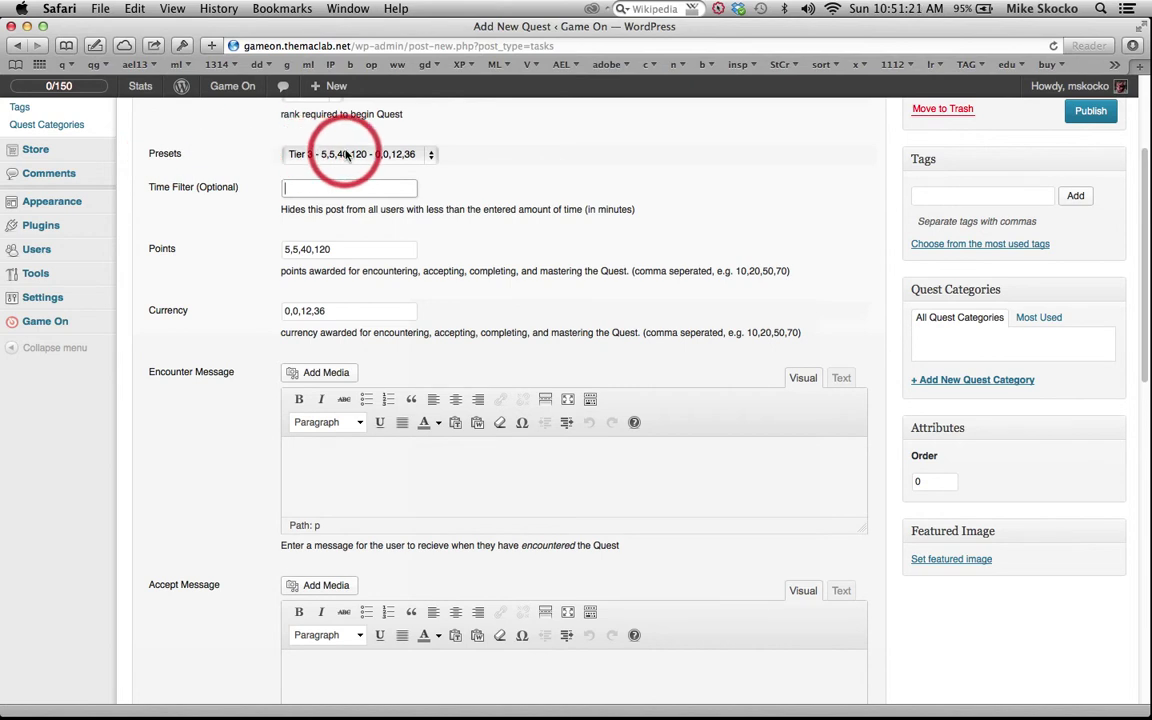
click(347, 250)
click(355, 314)
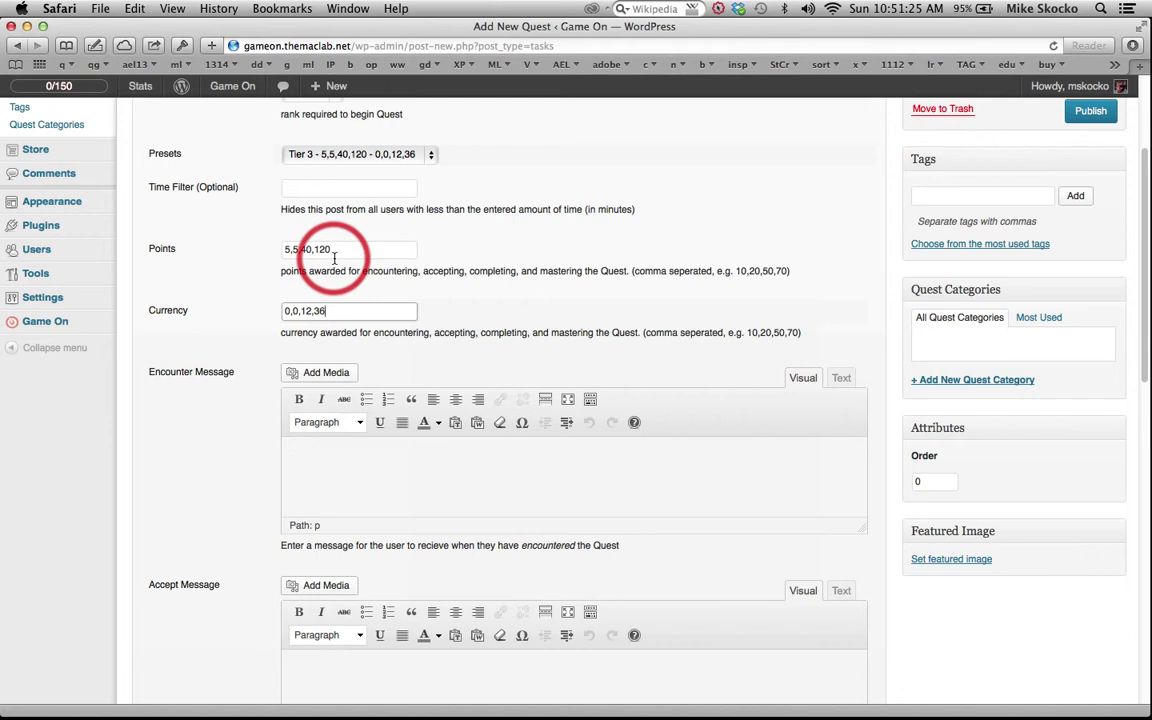
scroll(213, 481, down, 3)
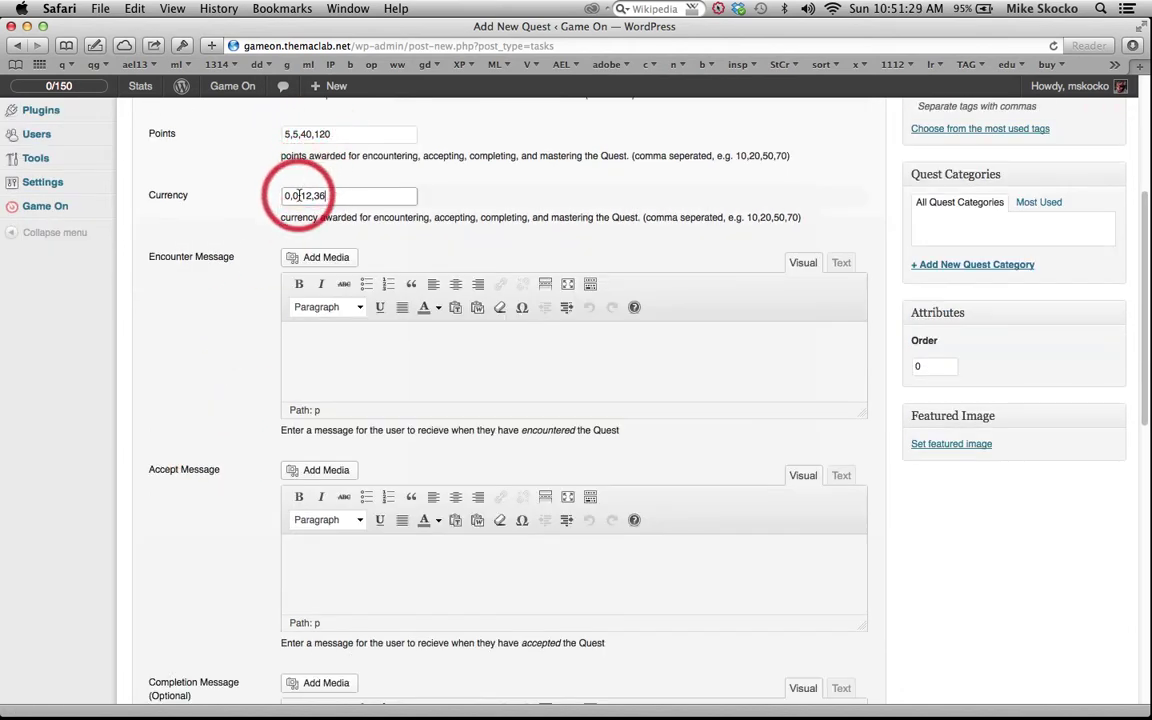
scroll(218, 355, down, 3)
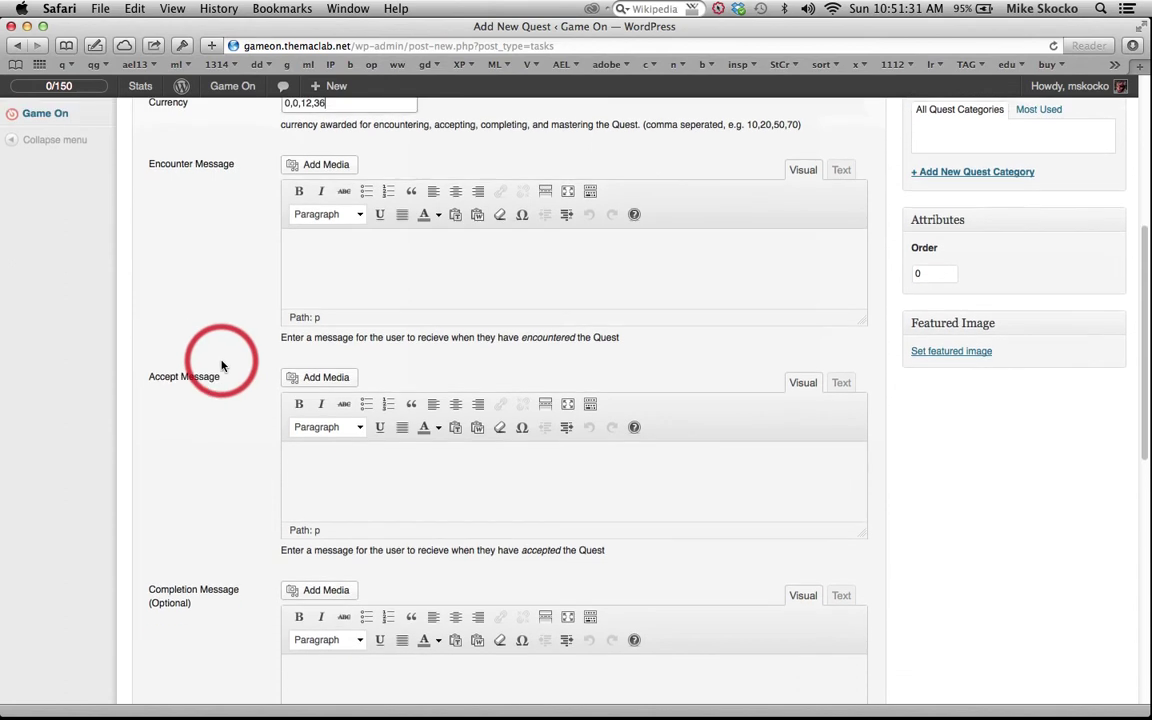
scroll(221, 363, down, 3)
scroll(237, 257, up, 3)
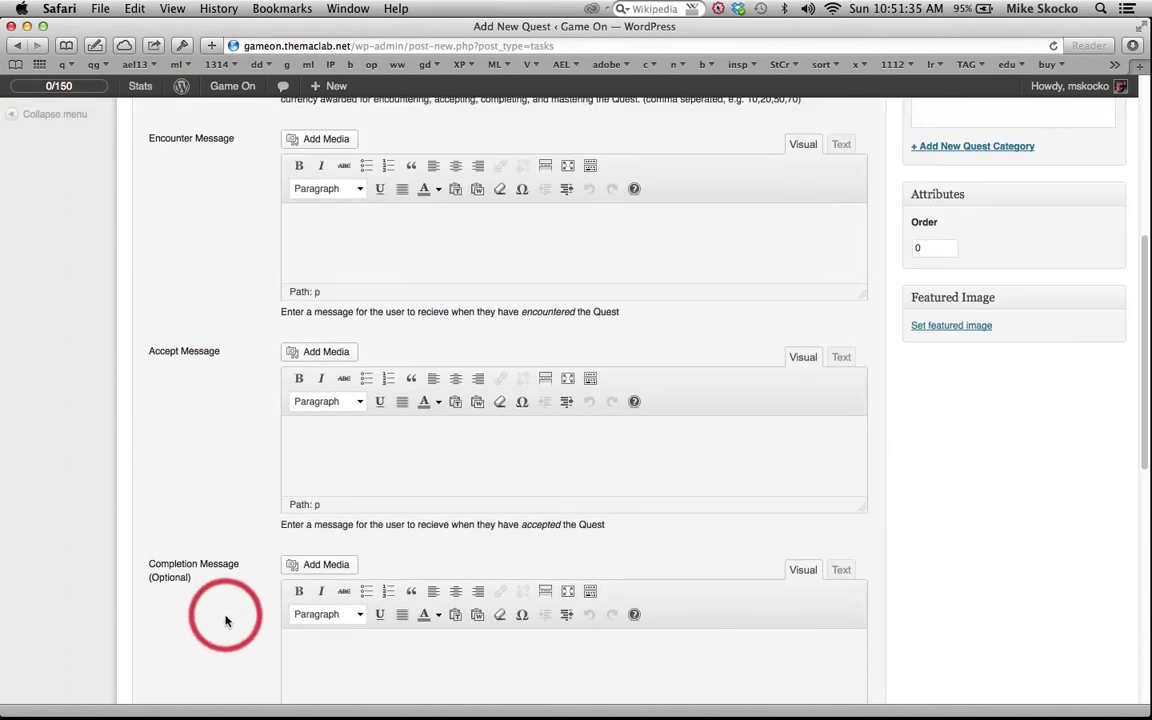
scroll(226, 620, down, 5)
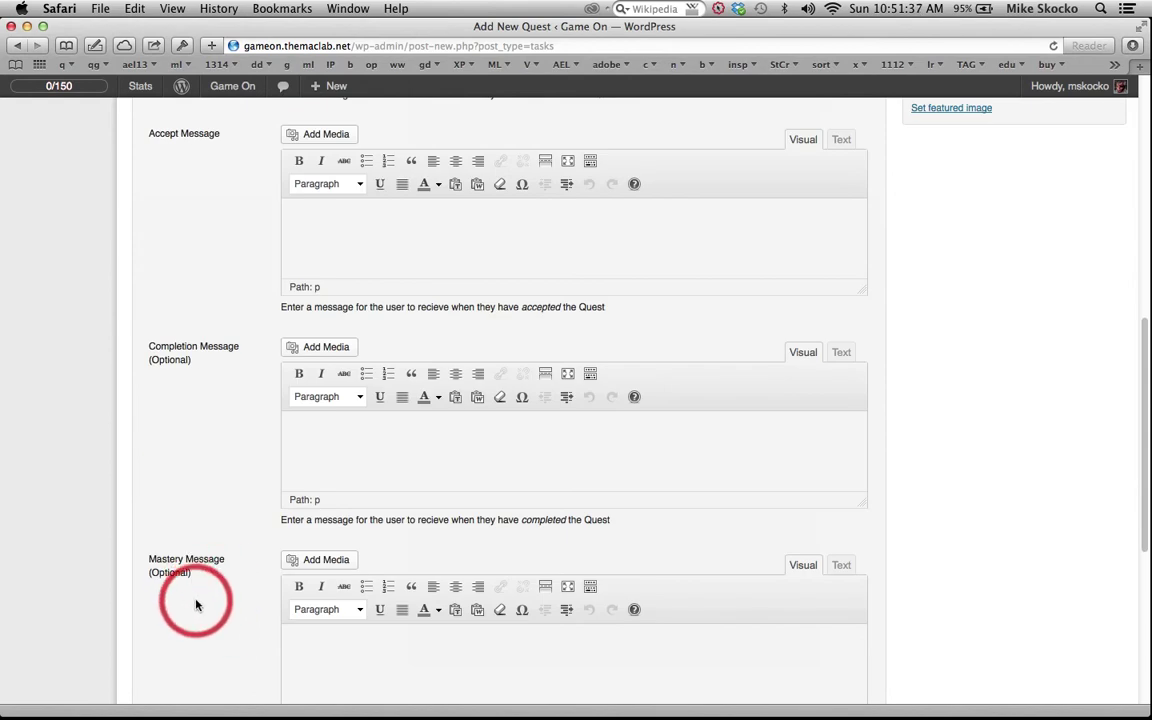
scroll(232, 485, up, 5)
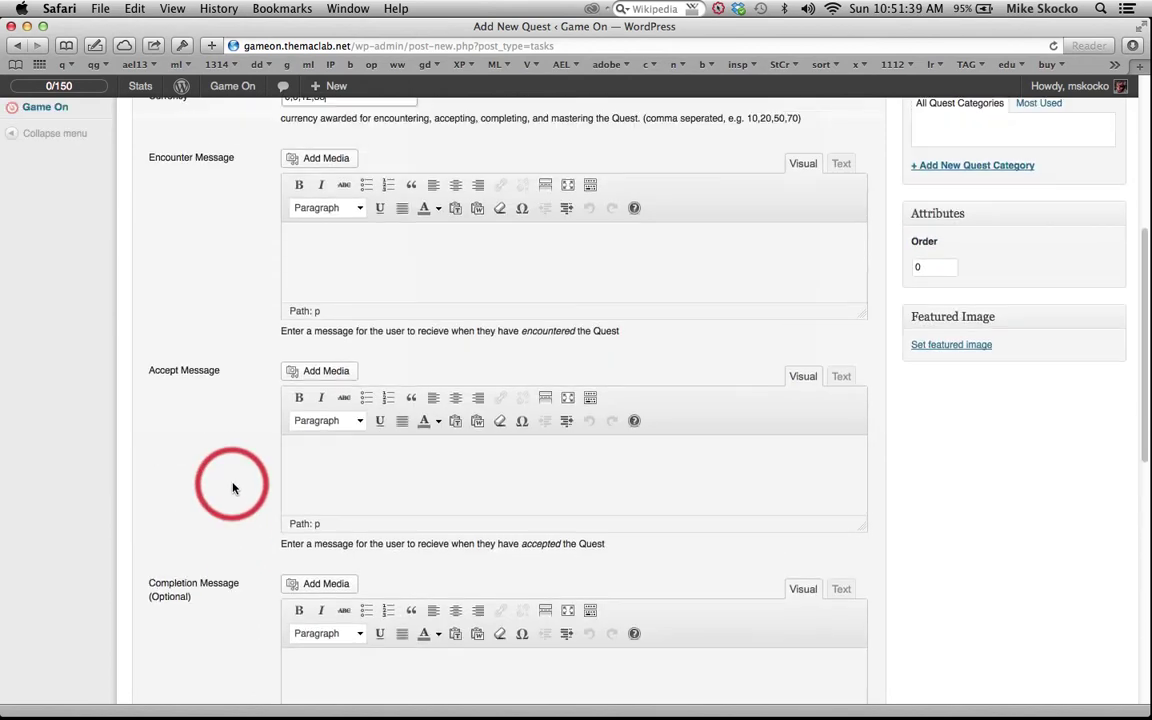
Enter two lines of '1' in the Encounter message.
click(309, 240)
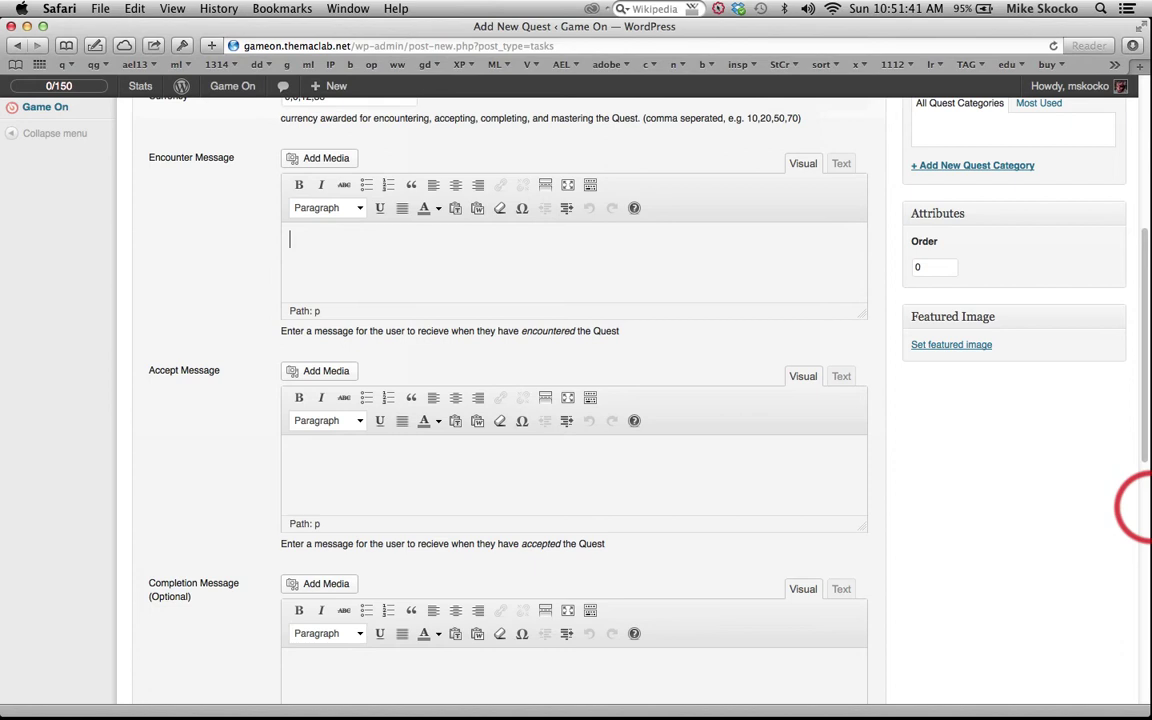
text(1)
key(Return)
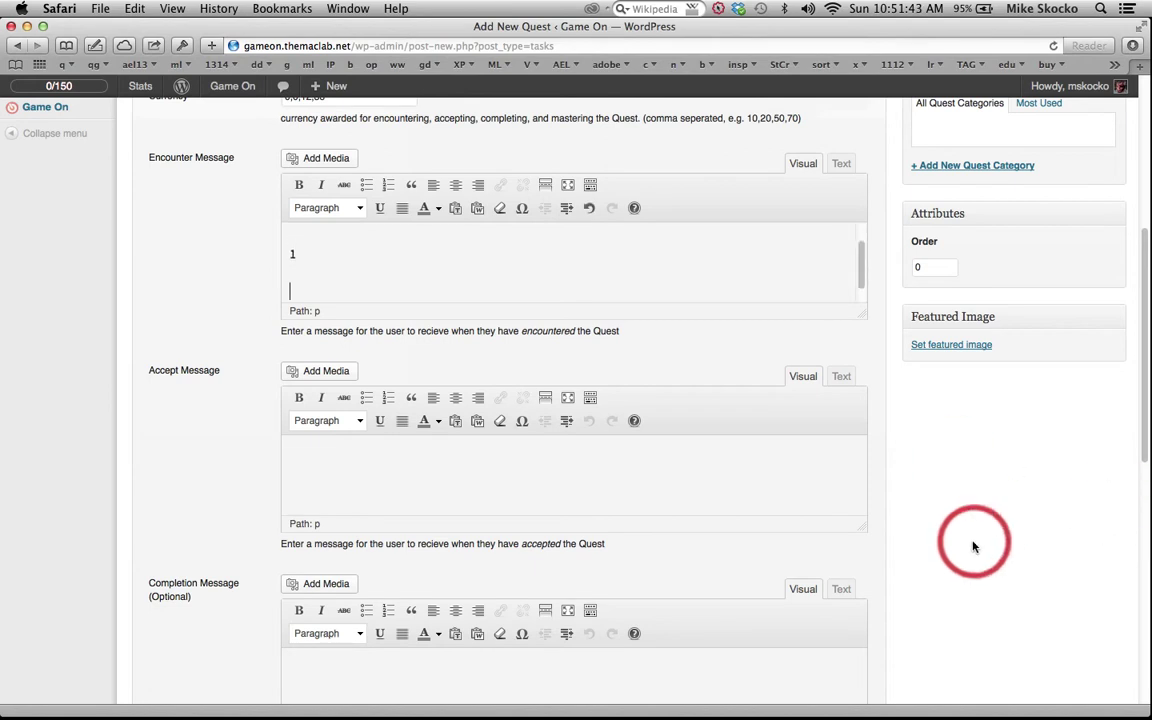
text(1)
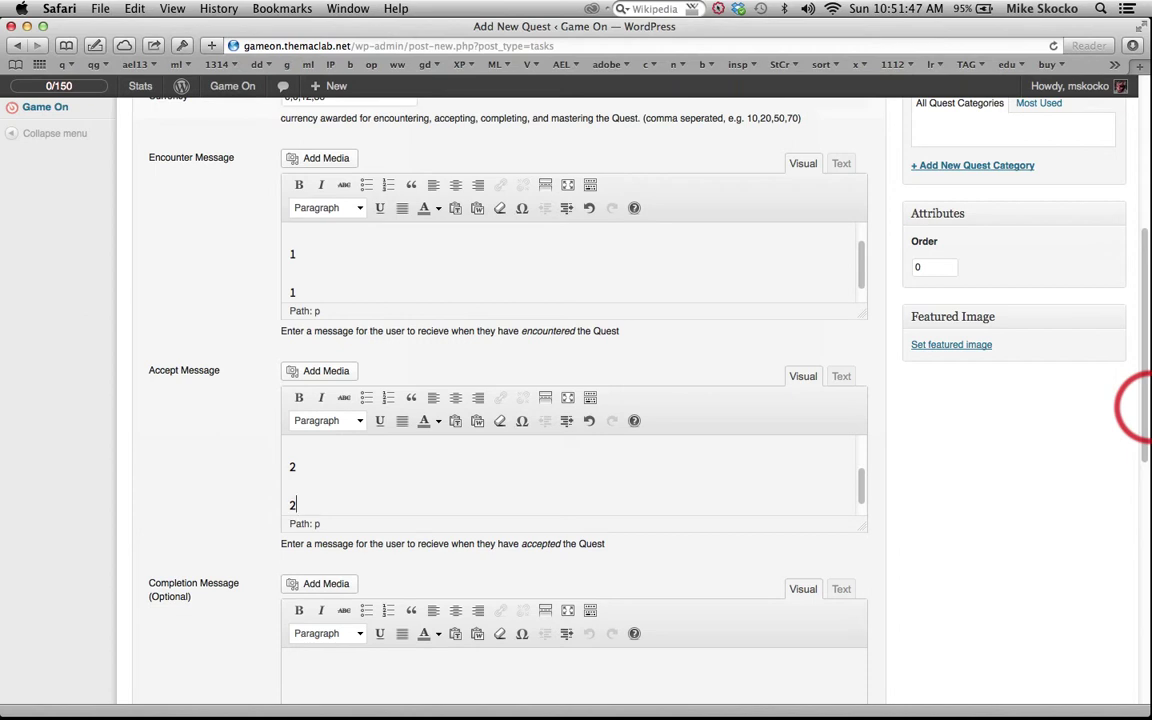
scroll(650, 460, down, 3)
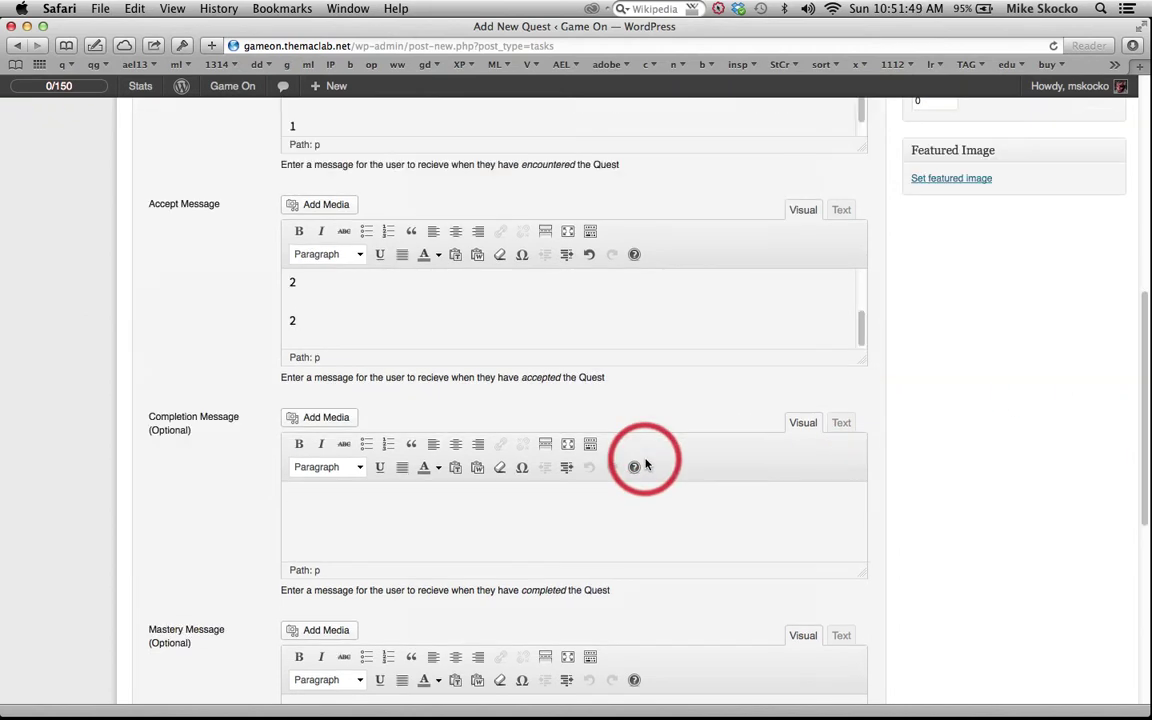
Add a '3' line to the Completion message and scroll down the quest settings.
click(393, 506)
click(922, 375)
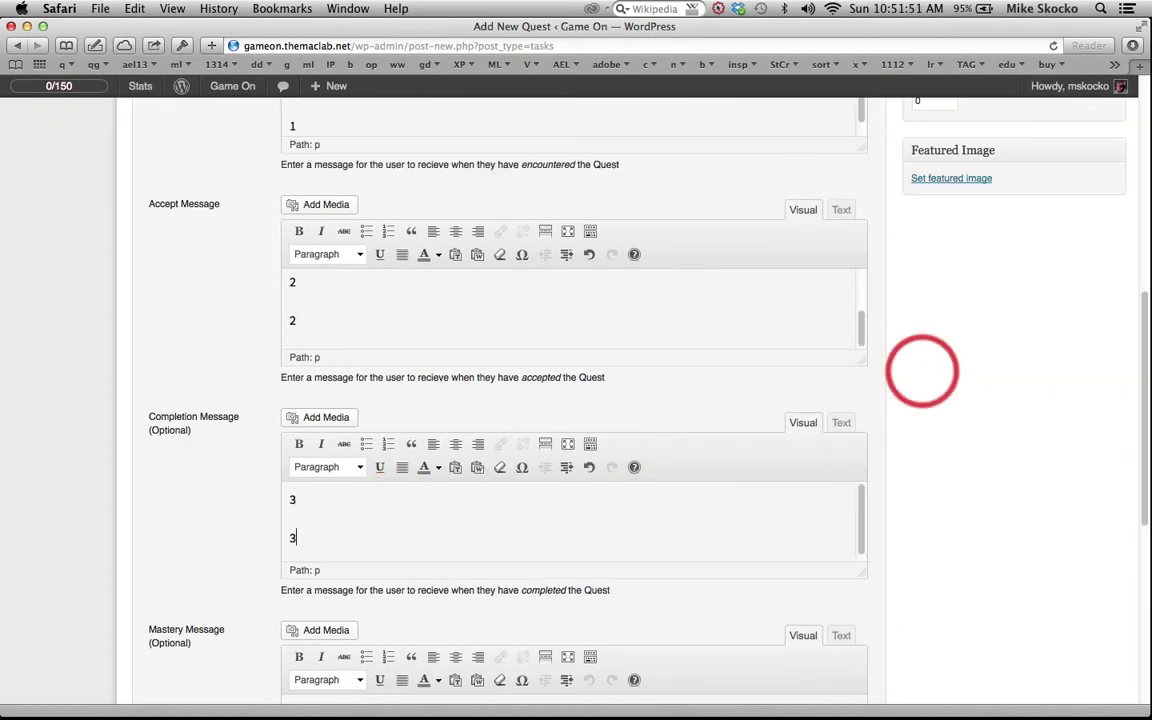
key(Return)
text(3)
click(716, 400)
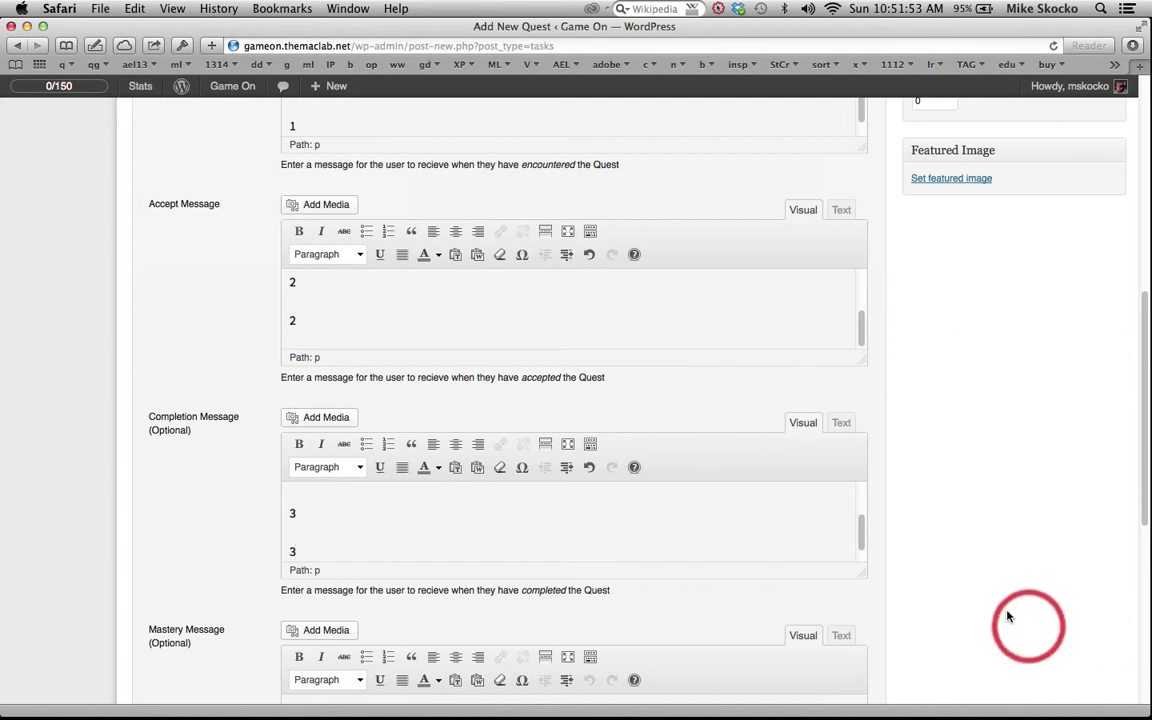
scroll(1008, 617, down, 3)
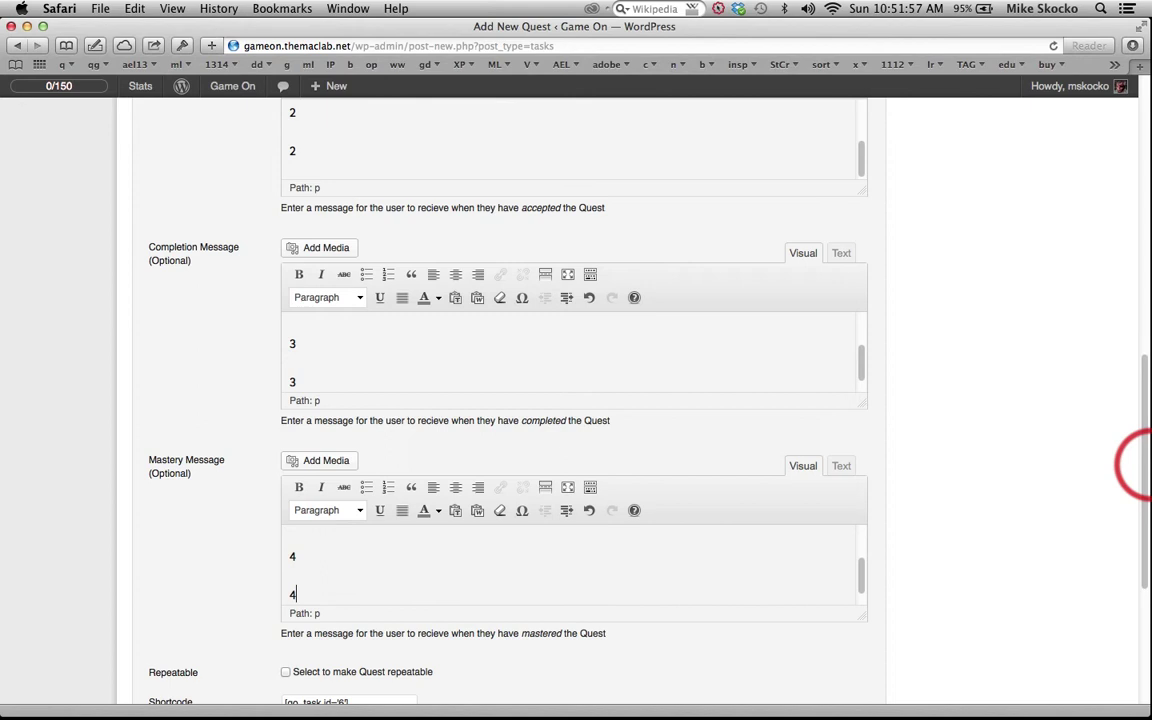
scroll(1098, 408, down, 2)
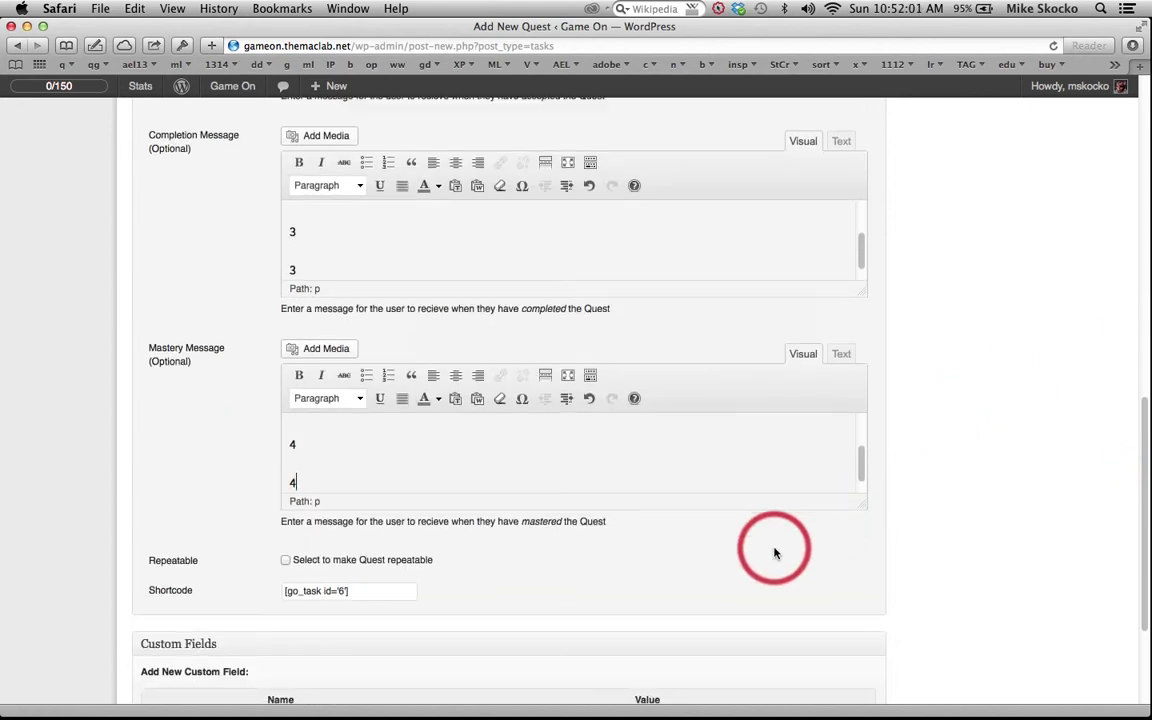
scroll(771, 548, down, 1)
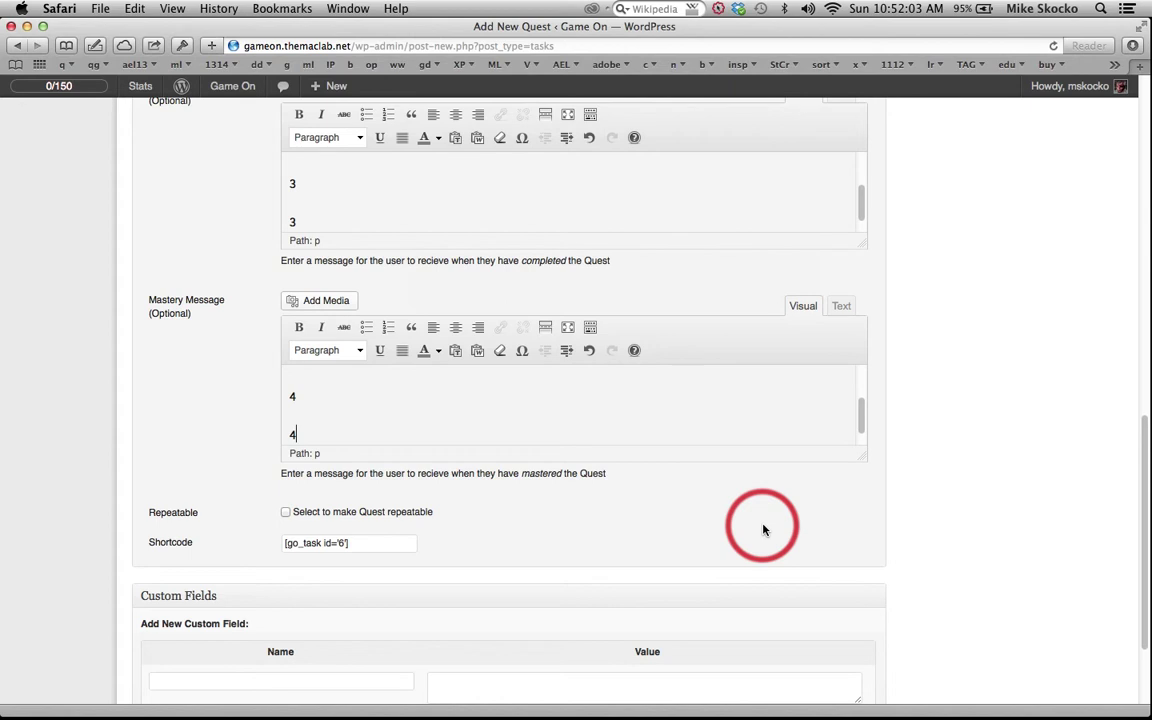
Leave the repeatable option unticked and publish the Toss Me quest.
click(285, 511)
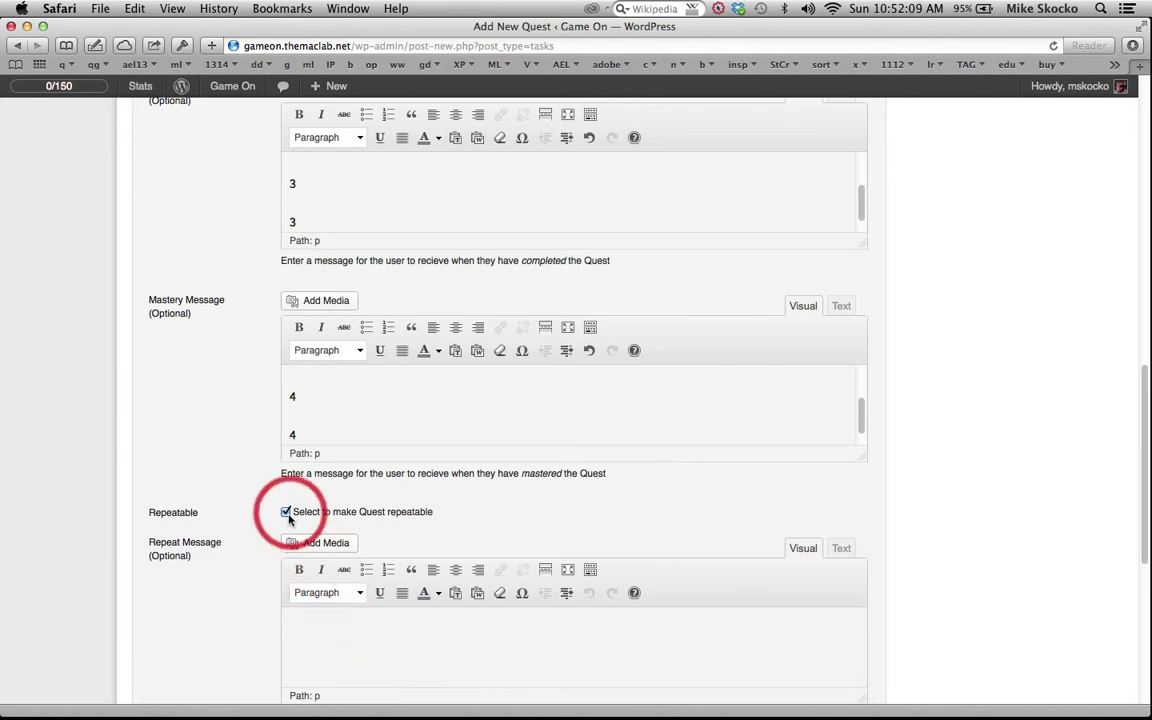
click(286, 513)
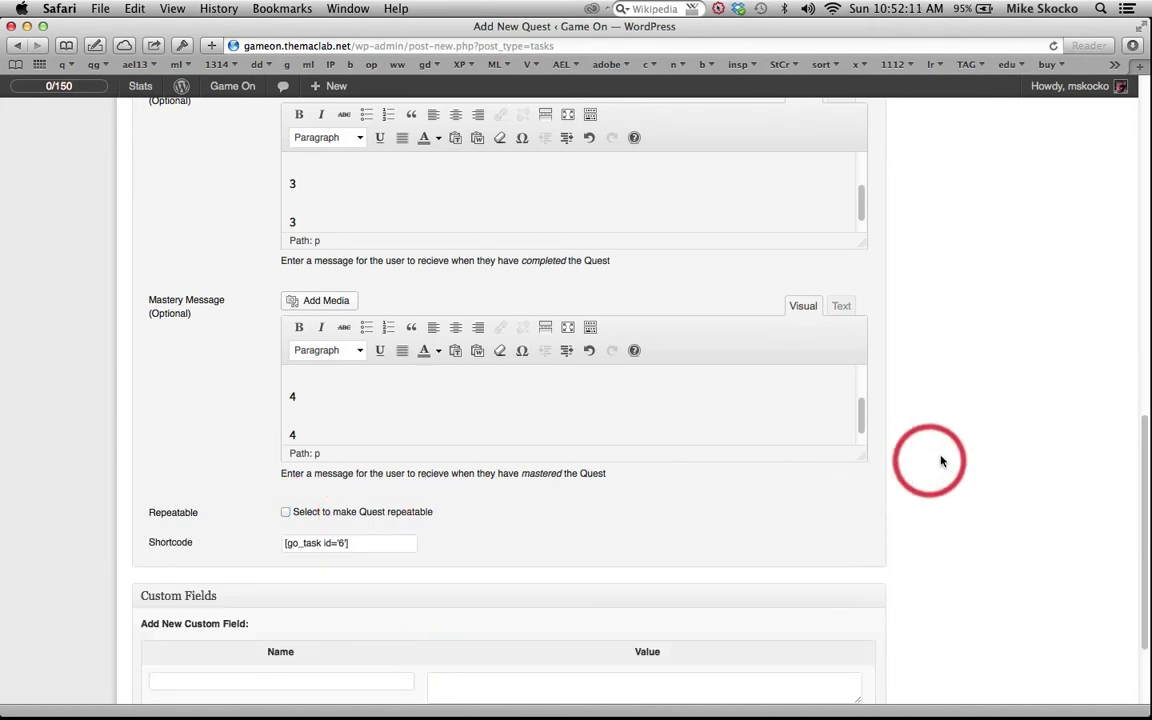
scroll(950, 460, up, 2)
scroll(963, 455, up, 10)
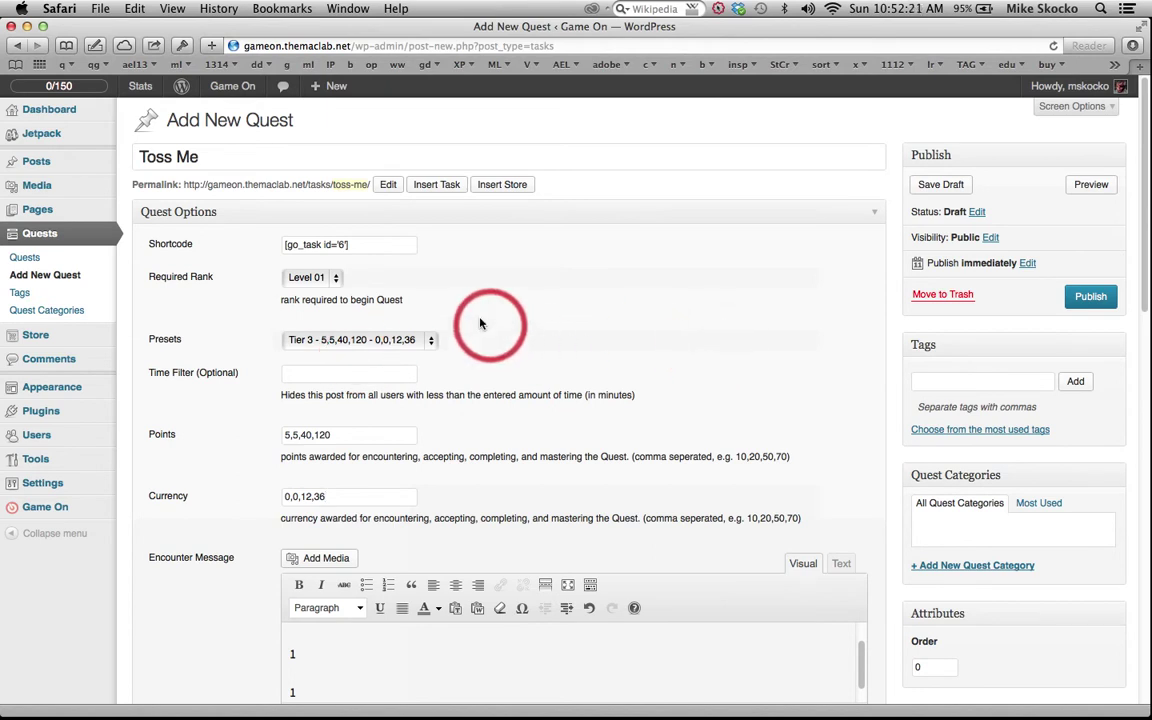
click(1089, 297)
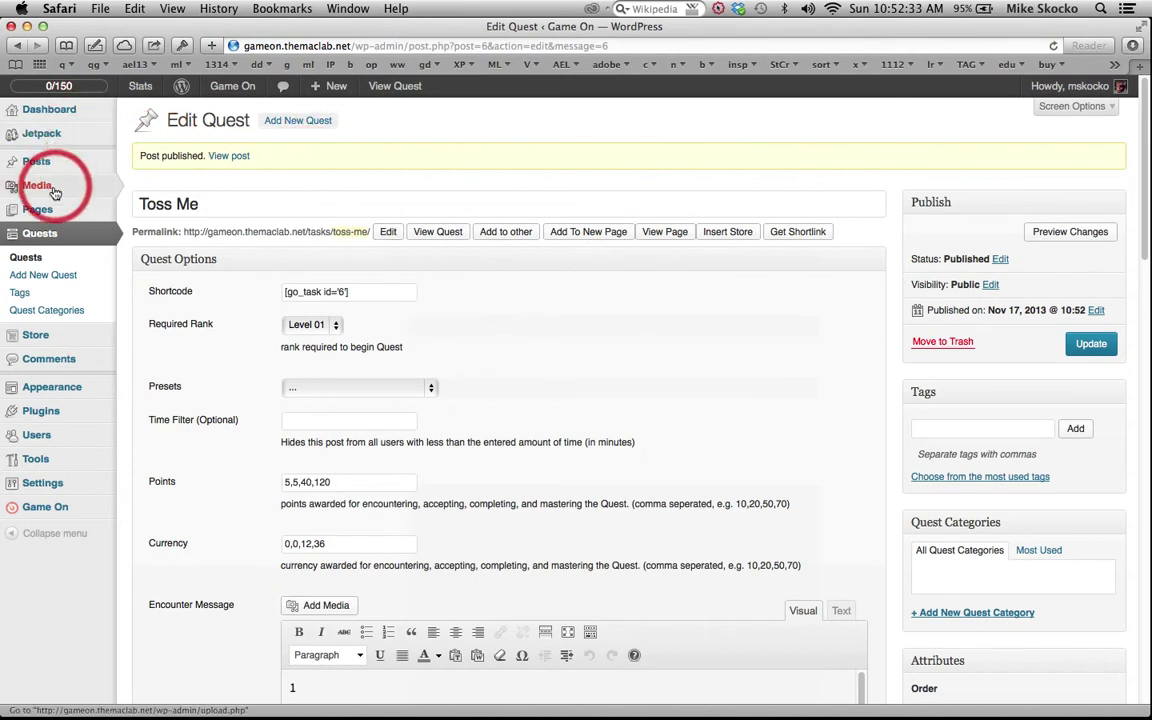
Open Sample Page for editing and start linking its phrase 'This is an example'.
mouse_move(42, 212)
click(150, 209)
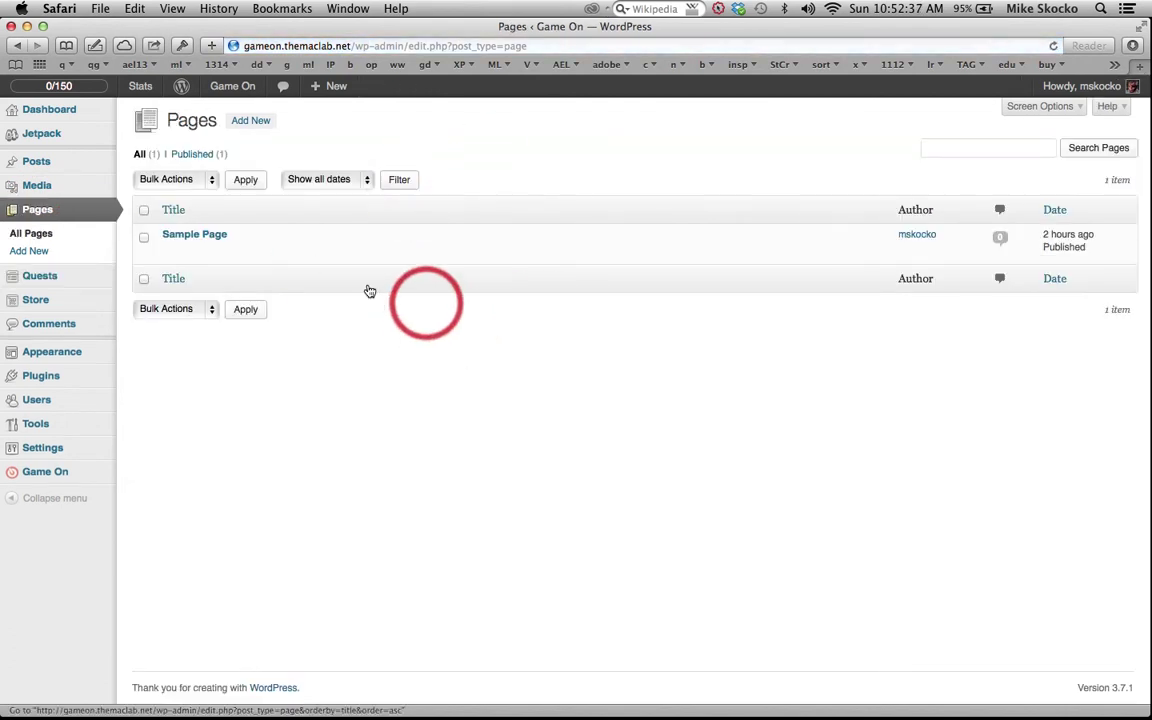
click(210, 240)
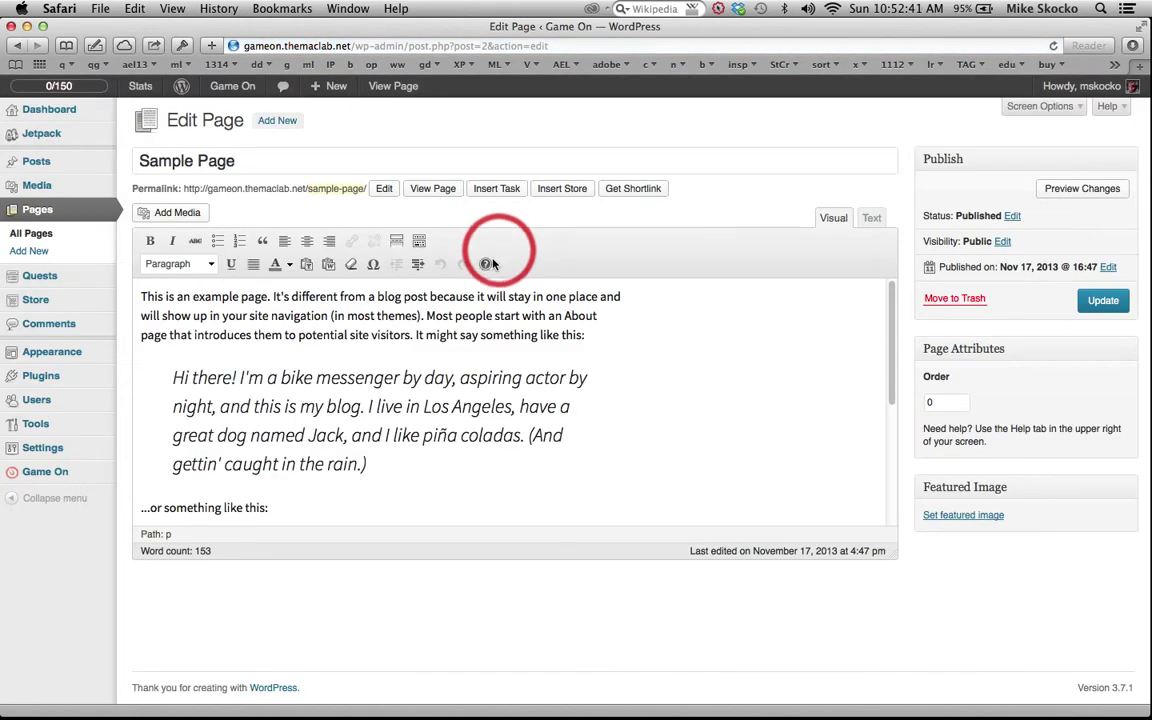
drag(142, 296, 239, 297)
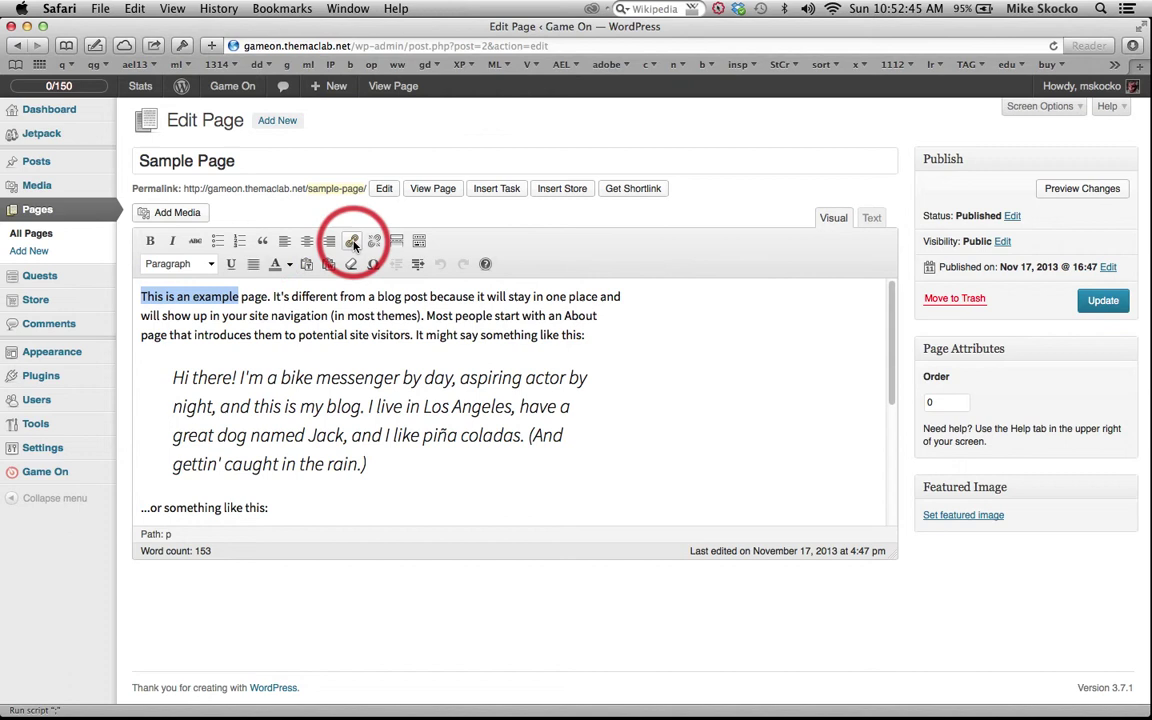
click(354, 244)
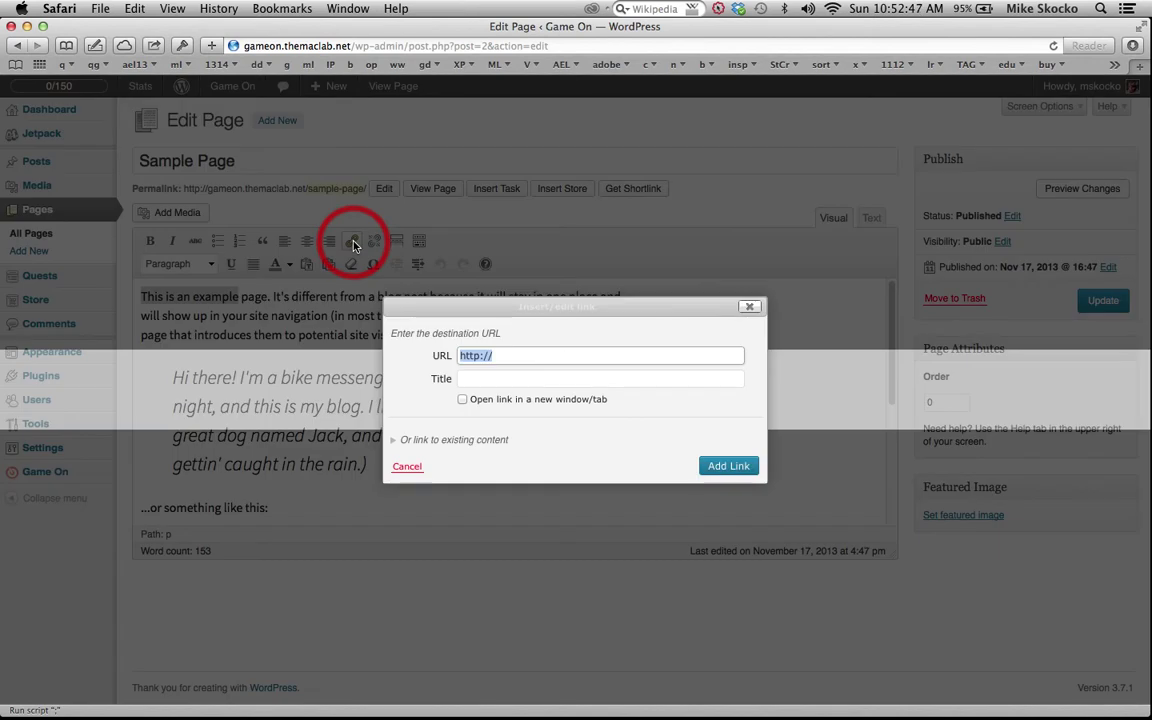
Choose Toss Me from existing content as the link target, add the link, and update the page.
click(396, 442)
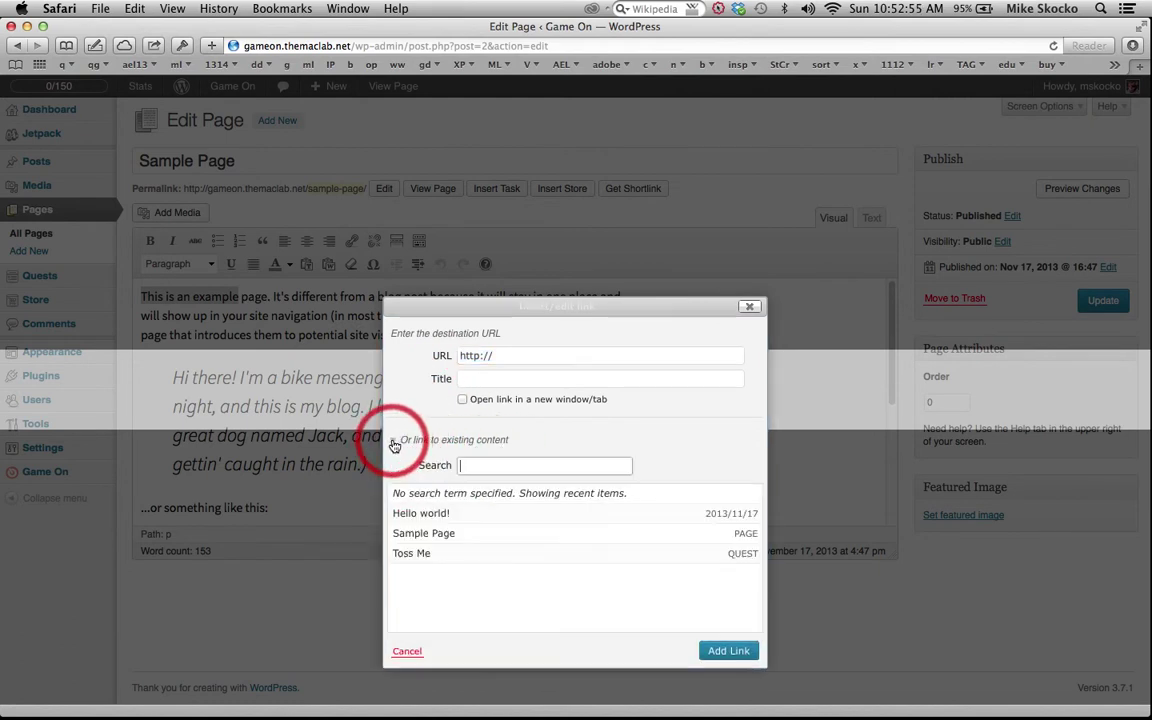
click(418, 555)
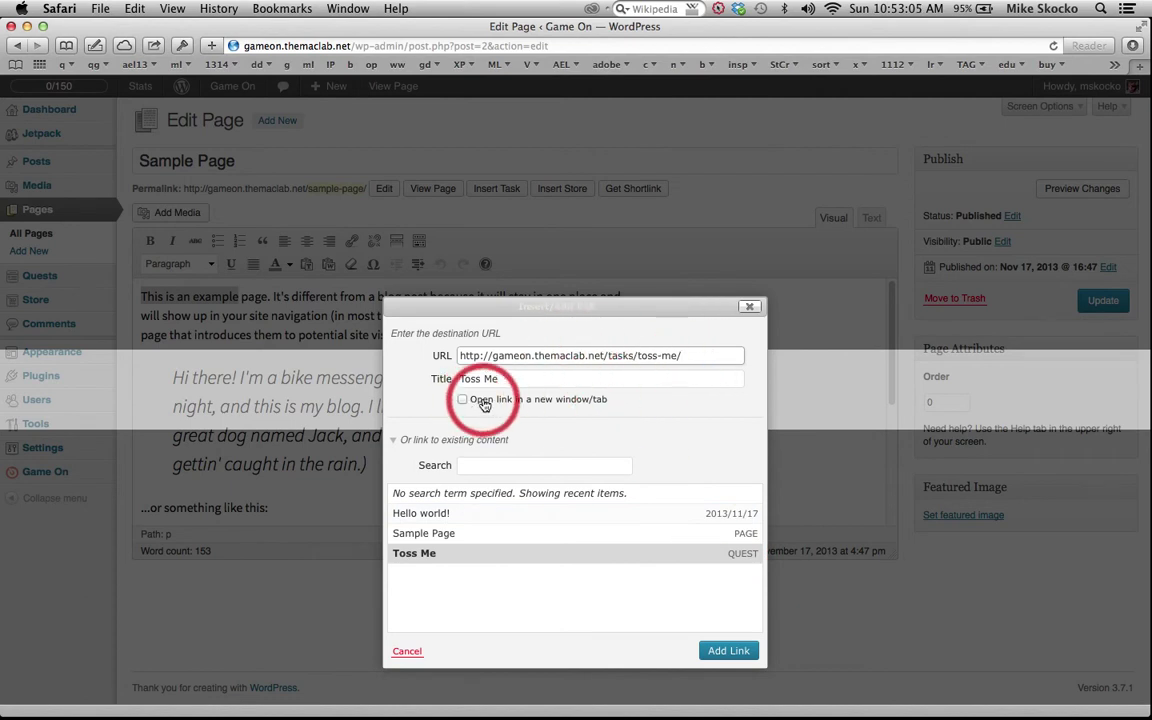
click(728, 651)
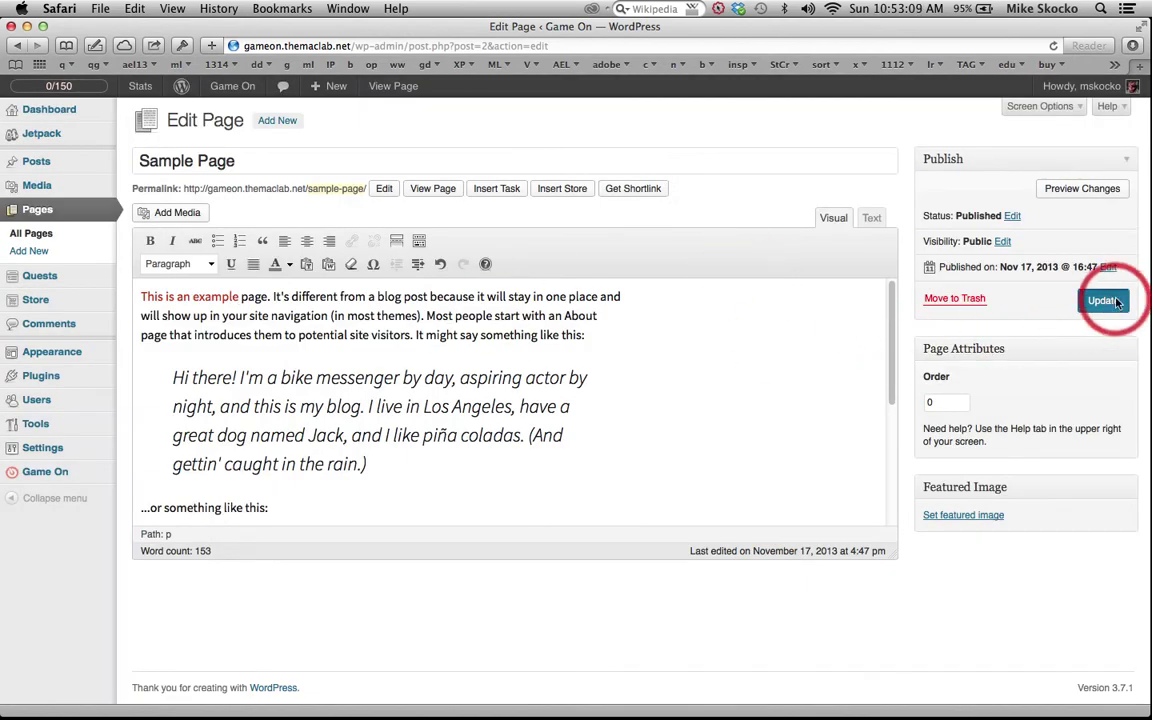
click(850, 222)
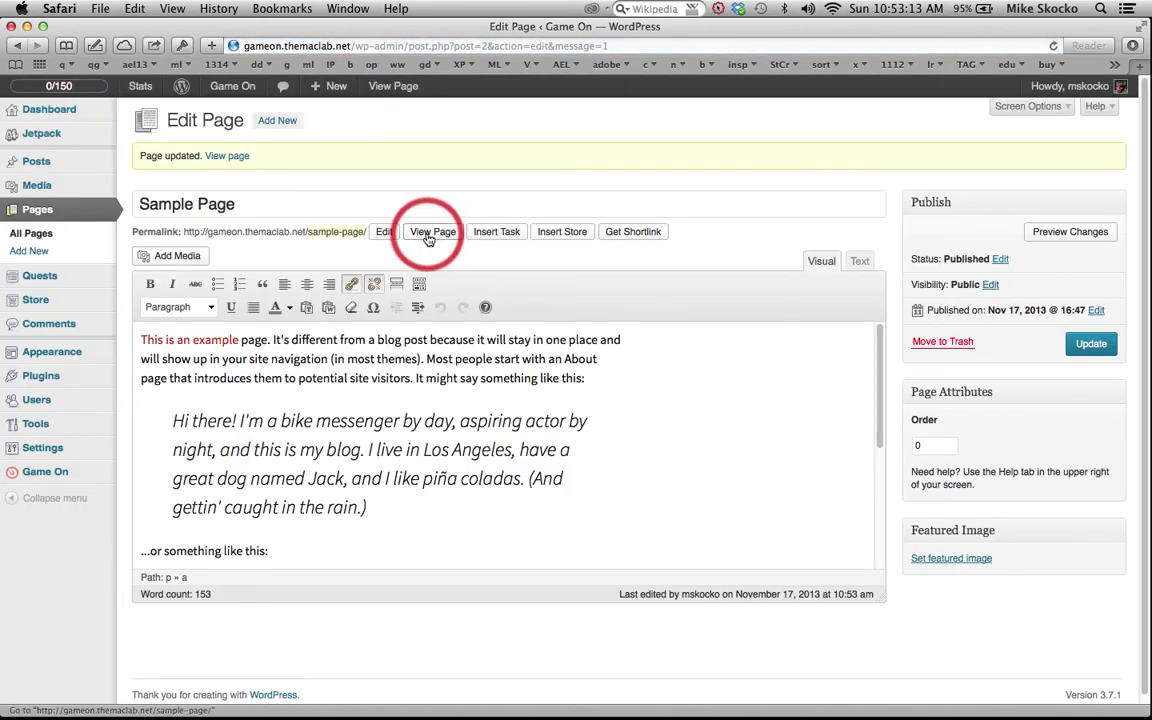
View the updated Sample Page on the live site.
click(429, 236)
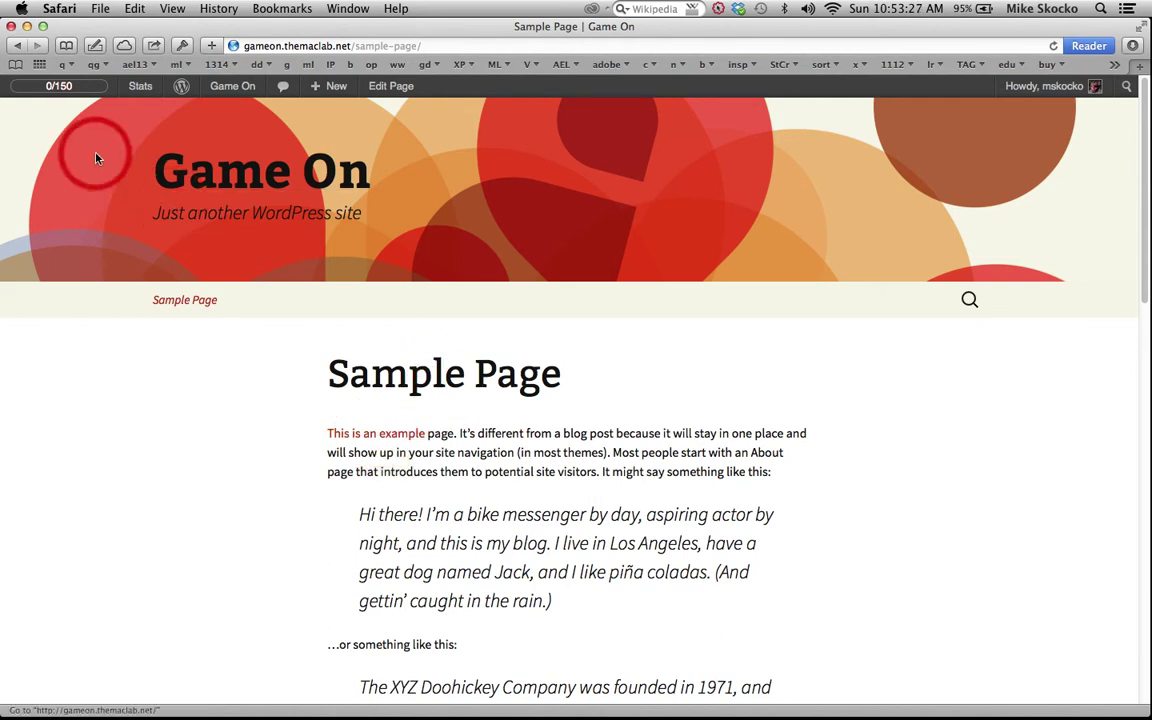
mouse_move(44, 90)
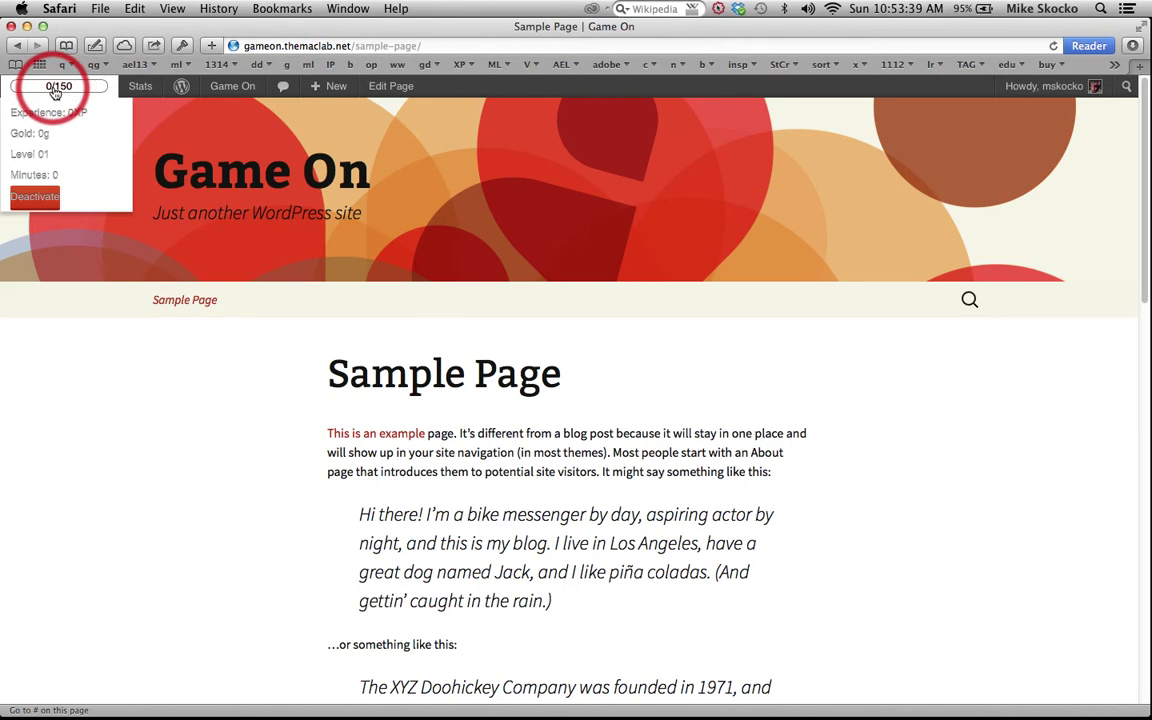
Follow the 'This is an example' link to the Toss Me quest page.
click(384, 441)
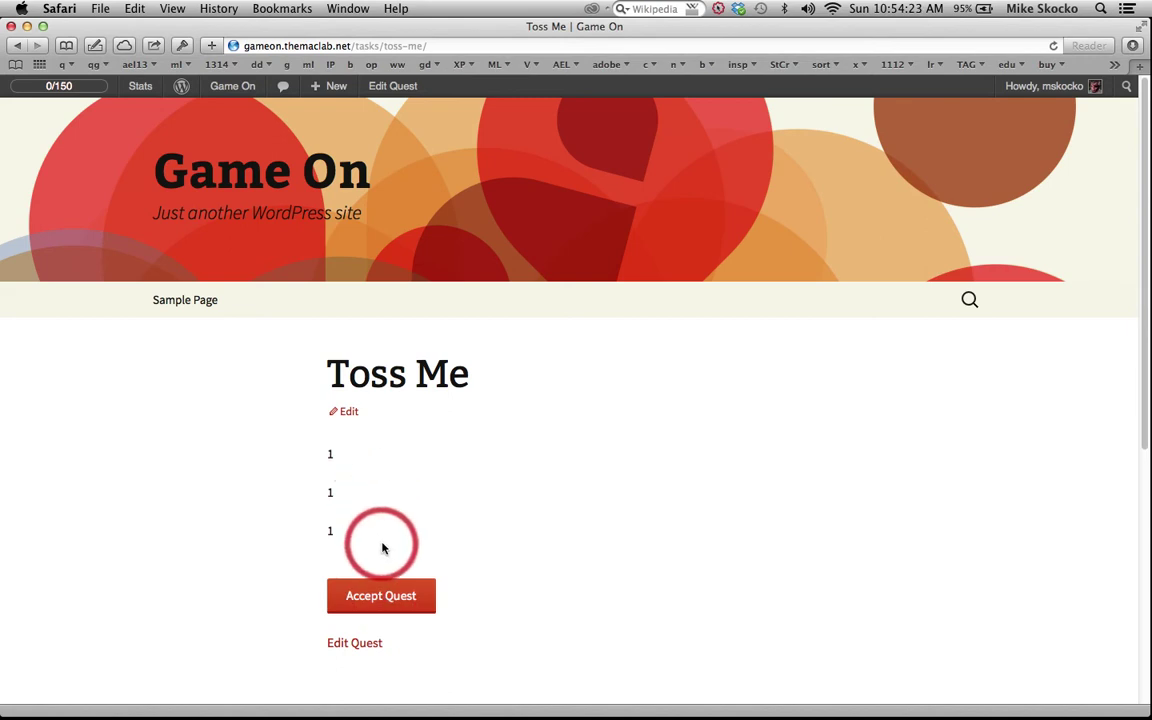
Accept Toss Me, reaching 10/150 experience, and scroll down to Complete Quest.
click(395, 604)
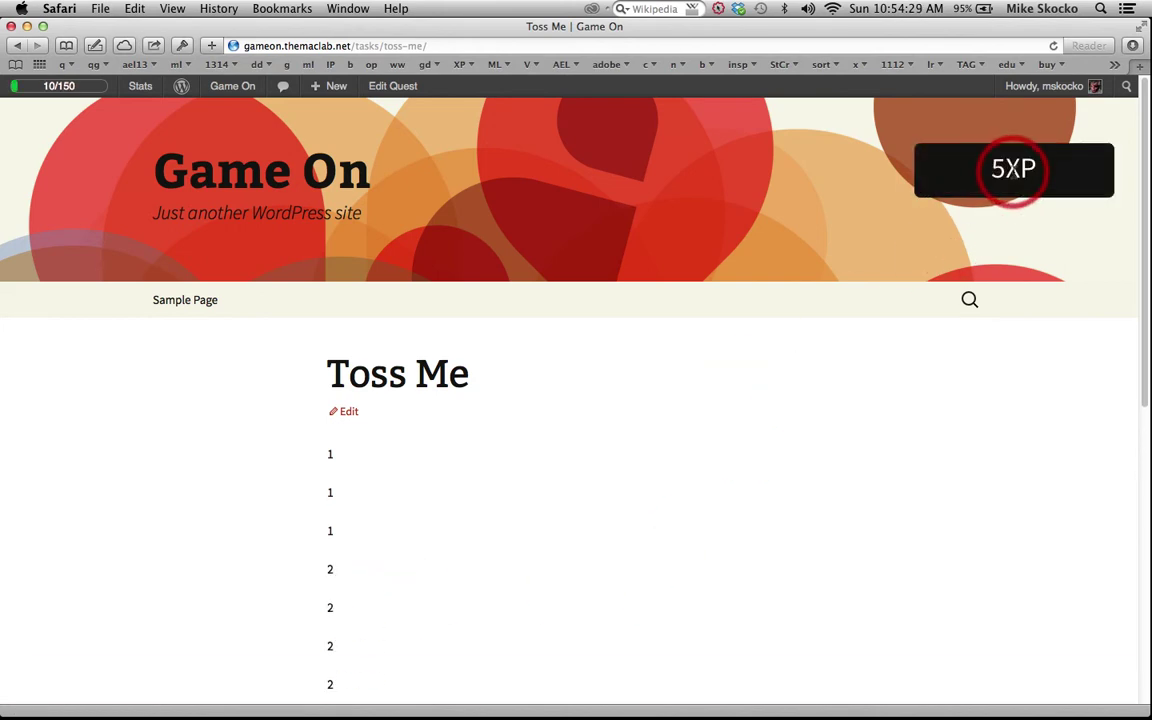
mouse_move(57, 92)
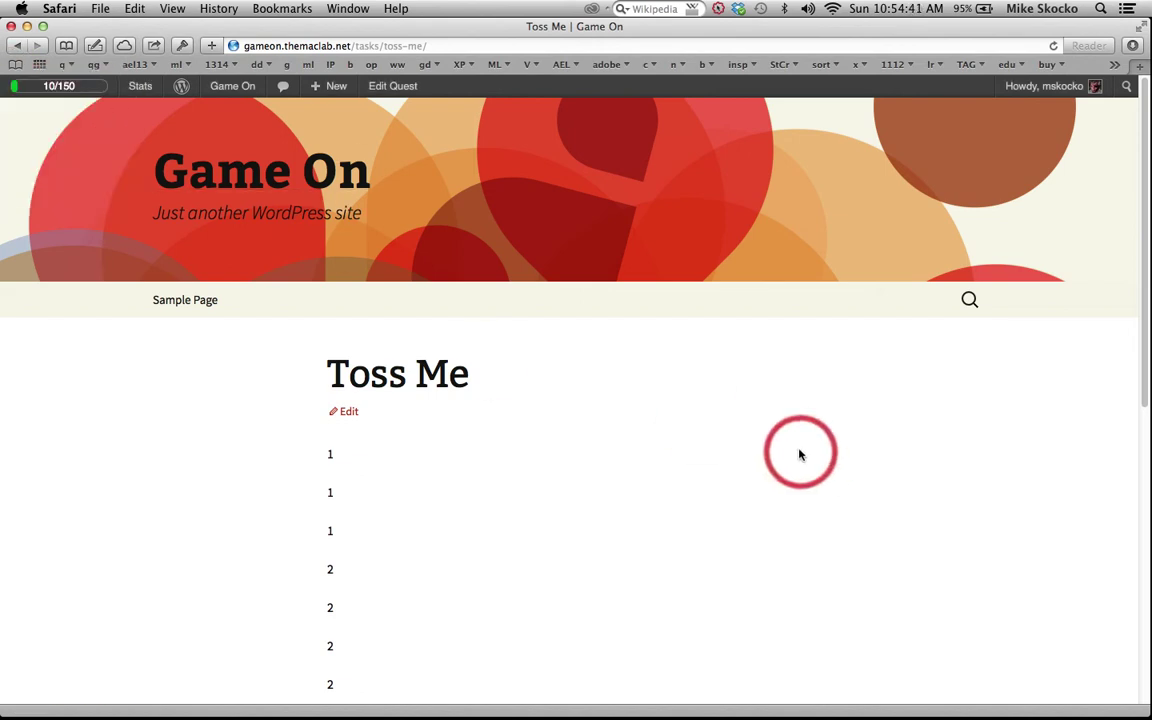
scroll(797, 451, down, 5)
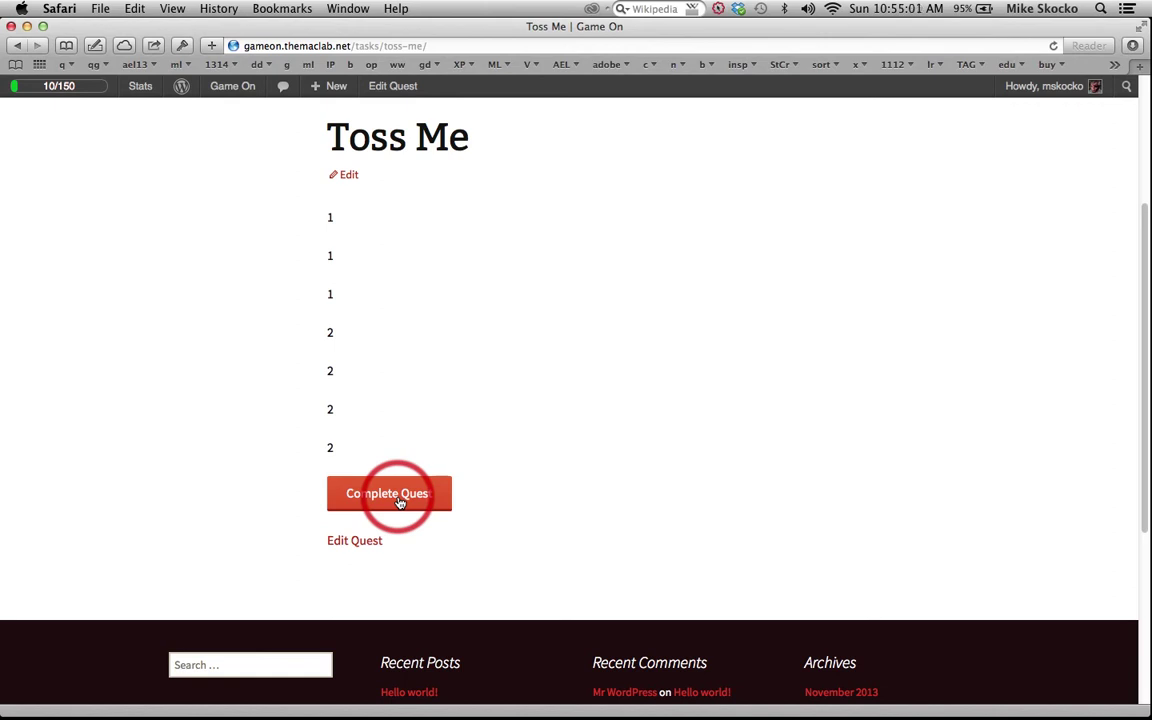
Complete the Toss Me quest to earn 40 XP and 12 gold.
click(398, 494)
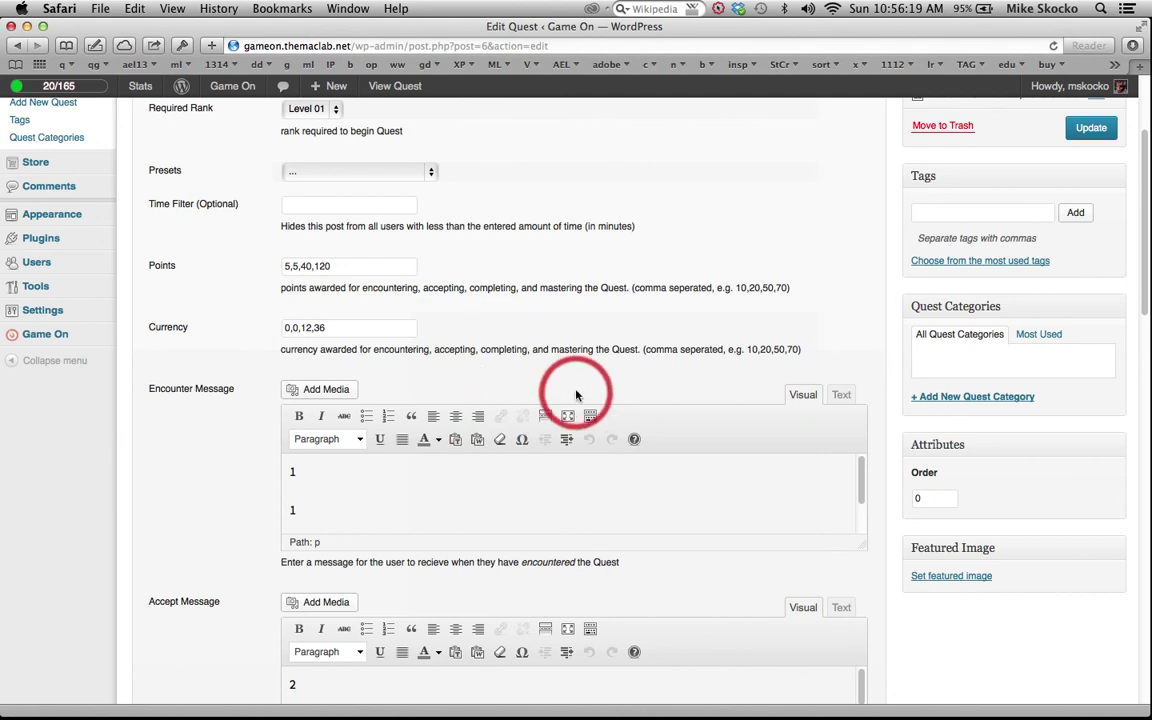
Scroll through the Toss Me edit page's message fields and back to the top.
scroll(500, 375, down, 2)
scroll(500, 400, down, 4)
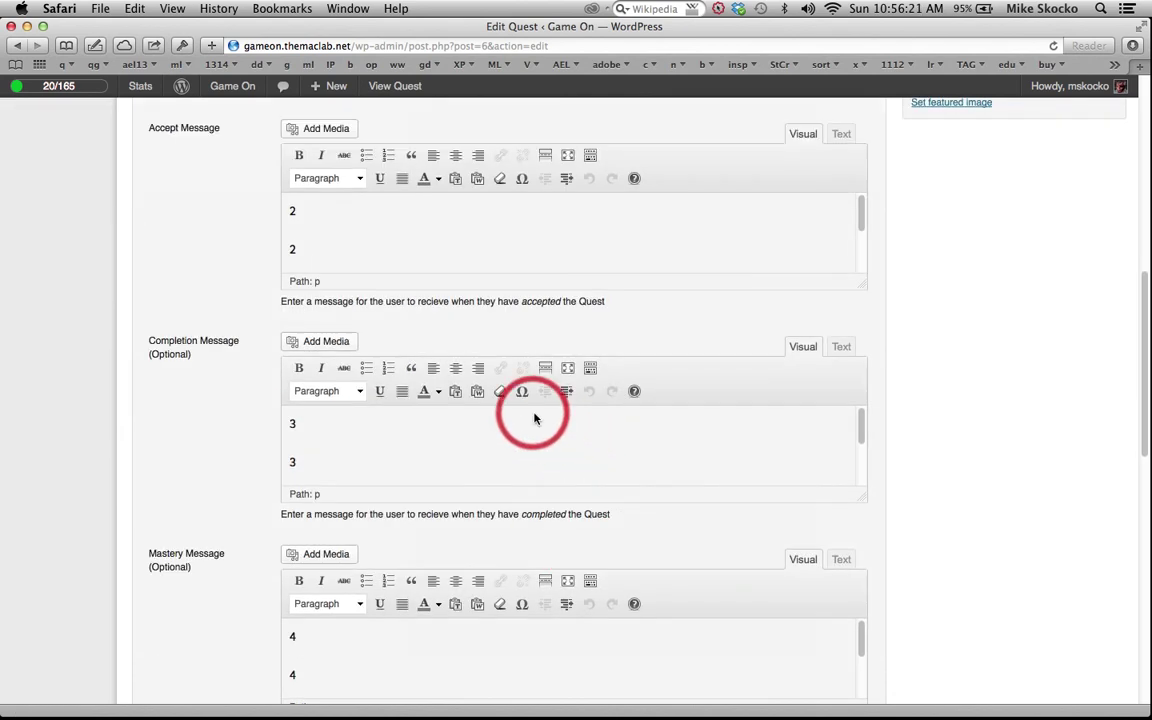
scroll(530, 415, up, 2)
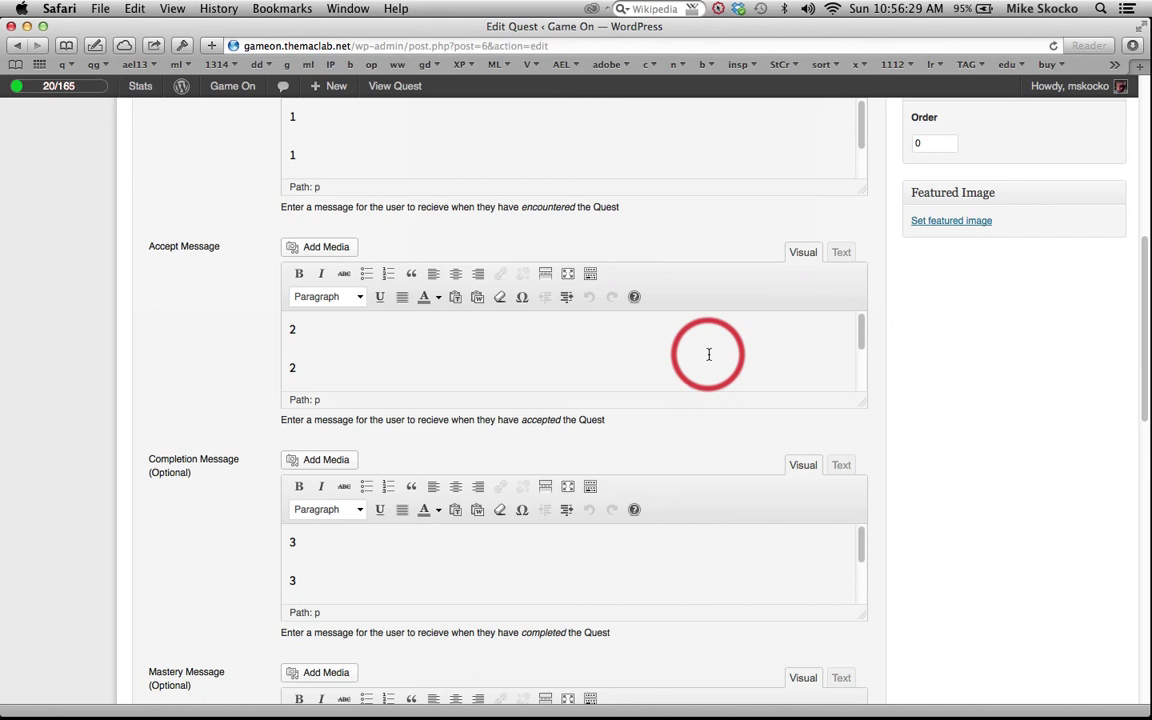
scroll(790, 455, down, 5)
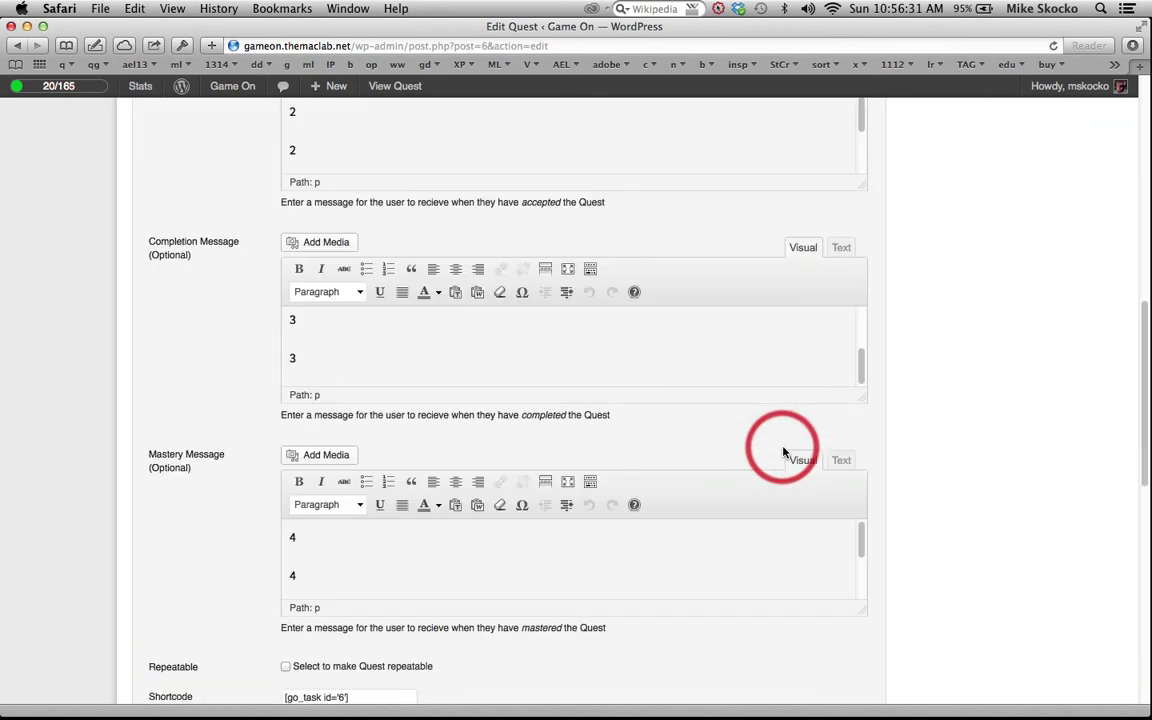
scroll(785, 452, down, 2)
scroll(785, 452, up, 10)
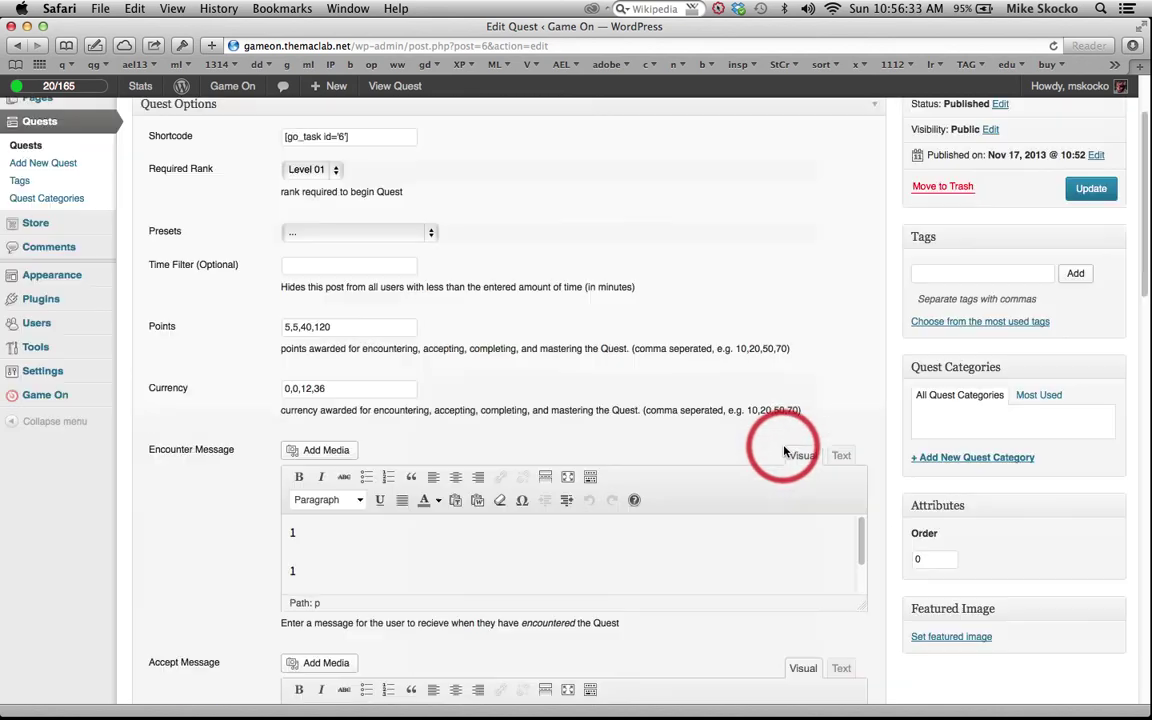
scroll(785, 452, up, 3)
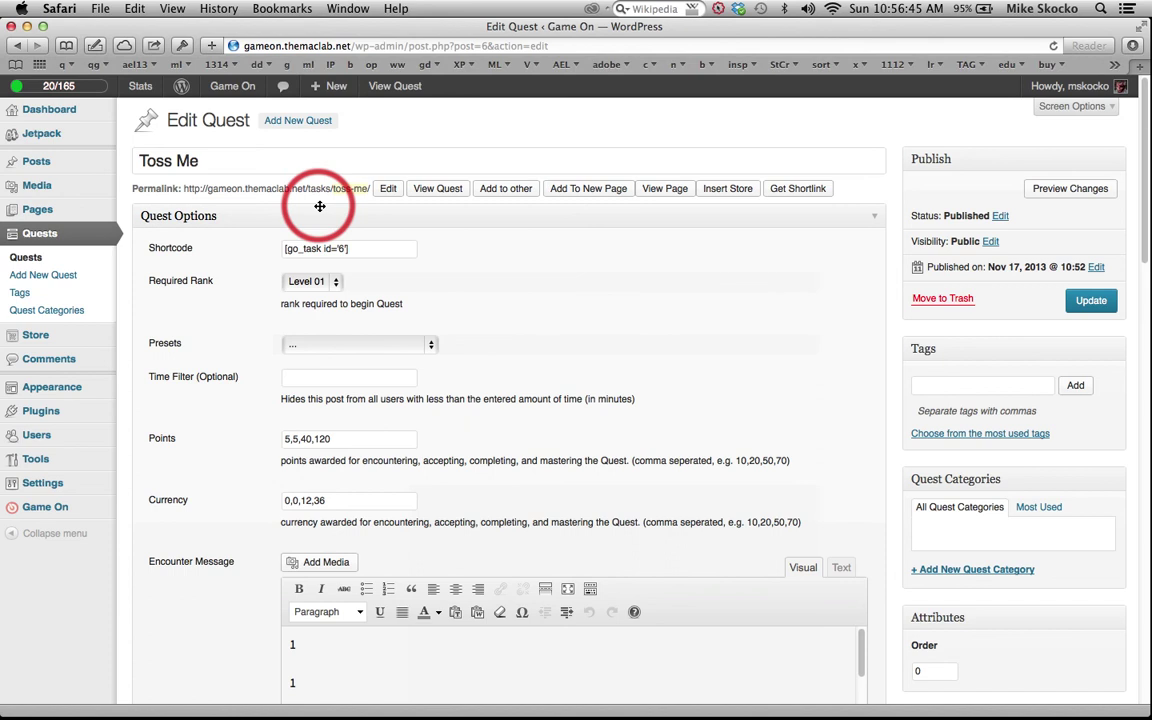
mouse_move(62, 97)
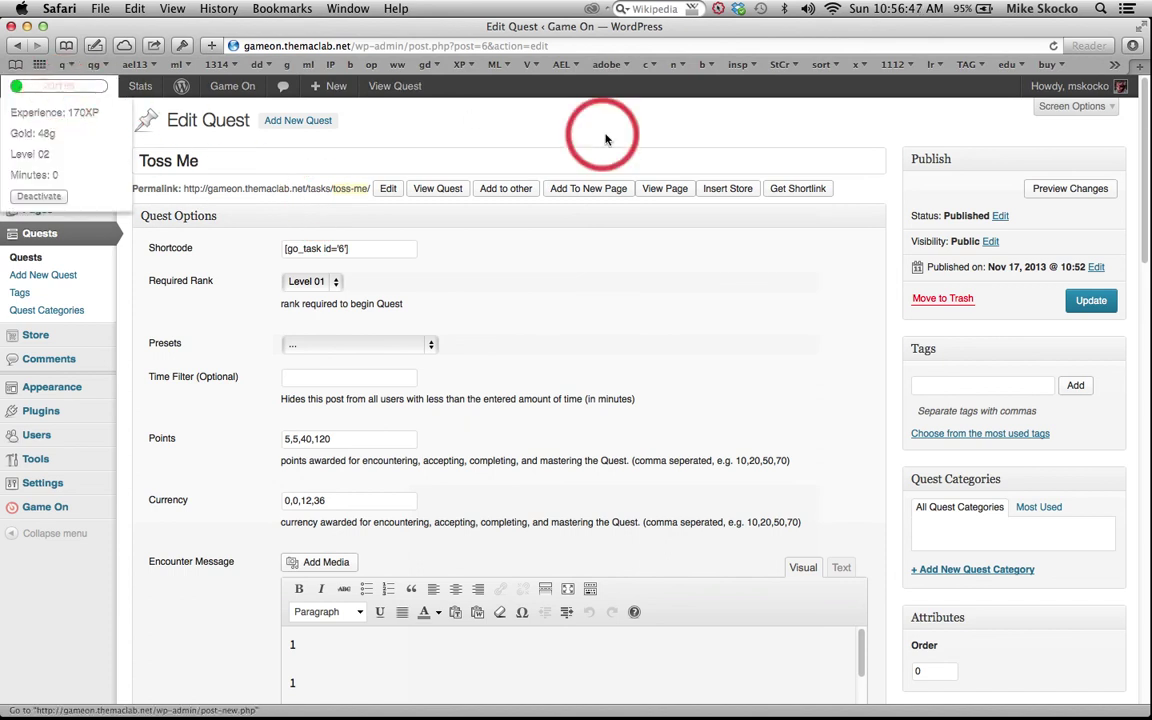